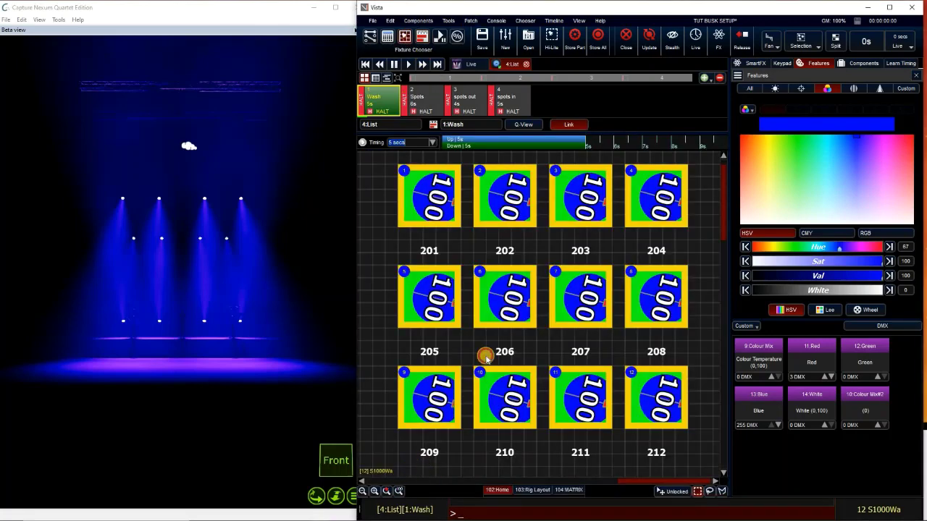
Clear the fixture selection and play the cue list through from Wash to spots in
key(Escape)
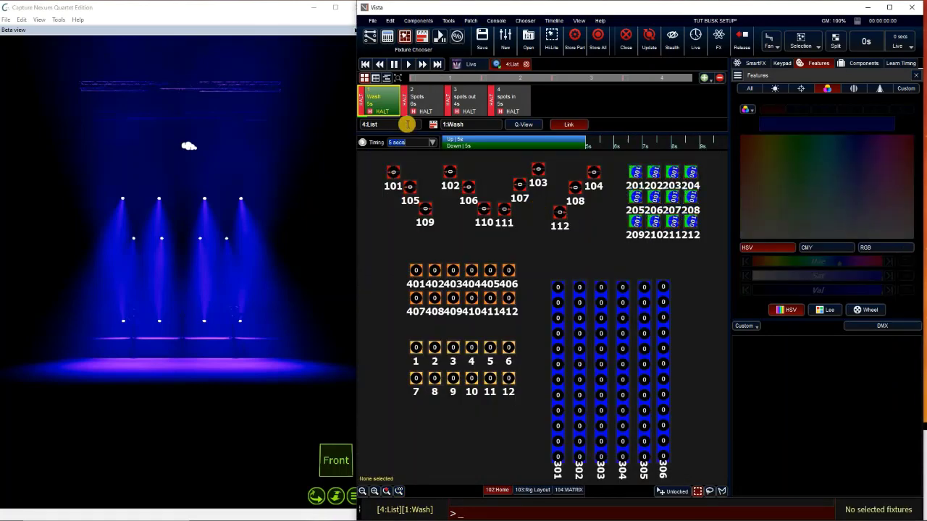
click(379, 64)
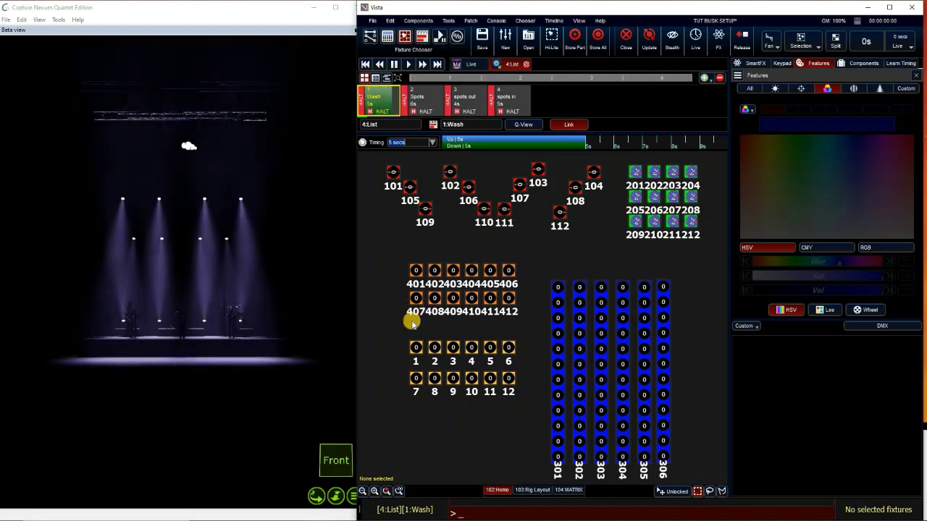
click(408, 63)
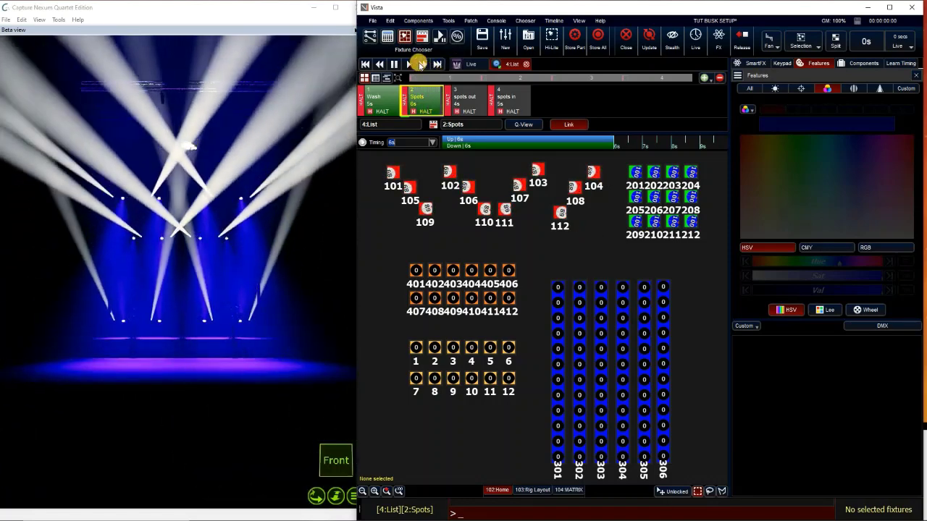
click(409, 65)
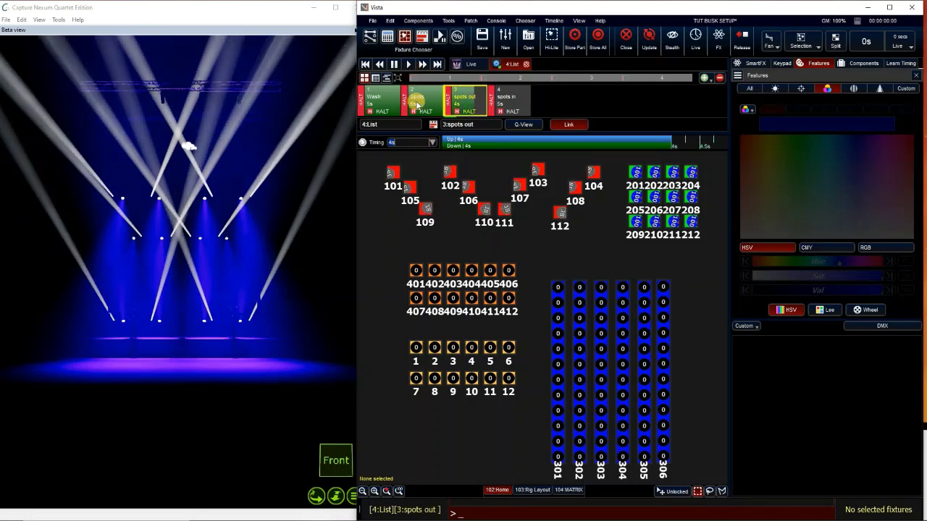
click(417, 66)
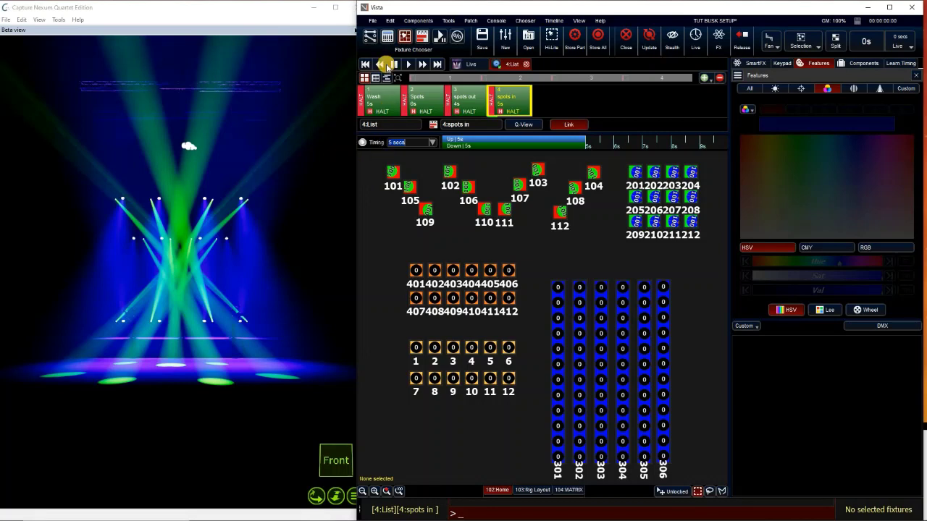
click(410, 65)
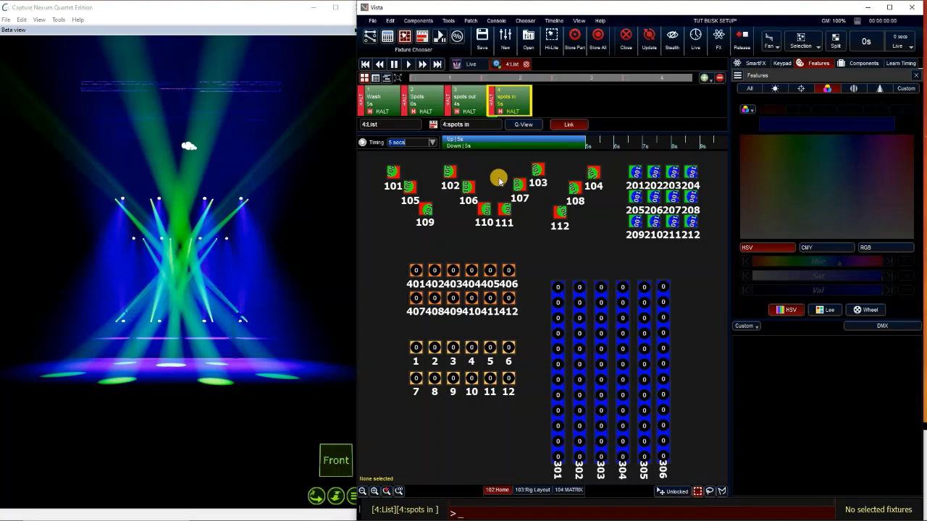
Return the cue list to its start and play the Wash cue again
click(366, 64)
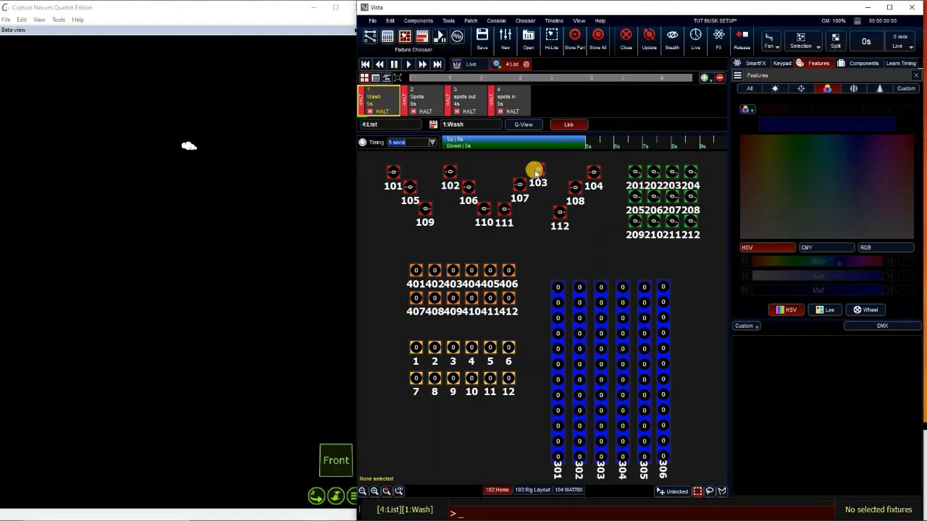
click(410, 63)
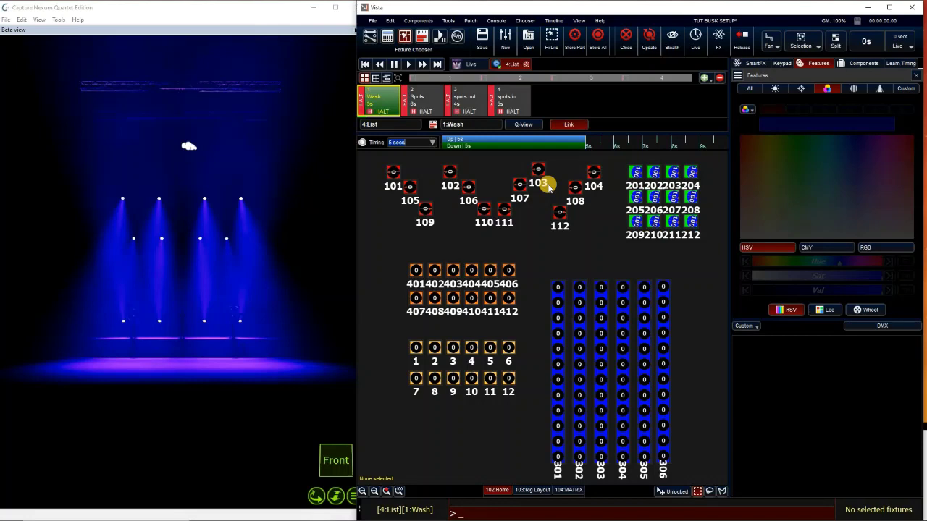
Mark the Wash cue with a new move in black cue named Preset, with a 2-second duration and a Halt start action for all fixtures
double_click(390, 107)
key(Tab)
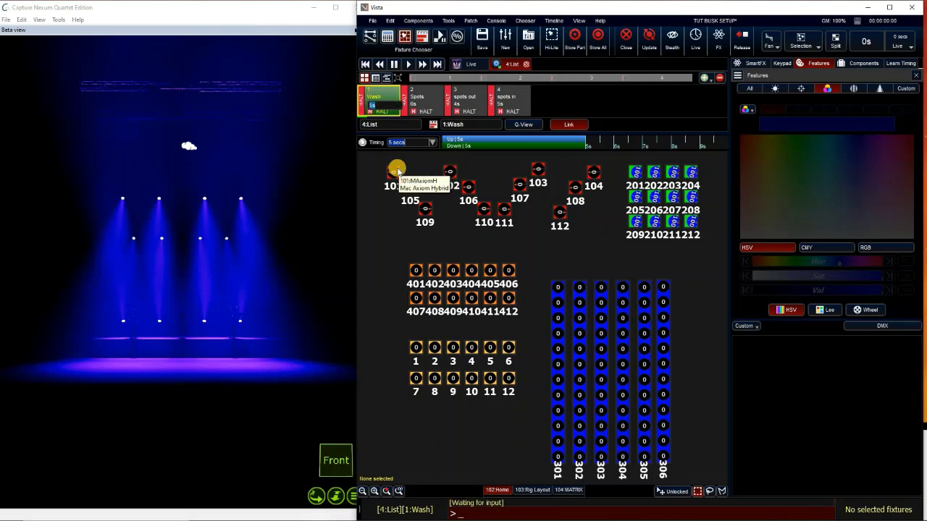
key(shift)
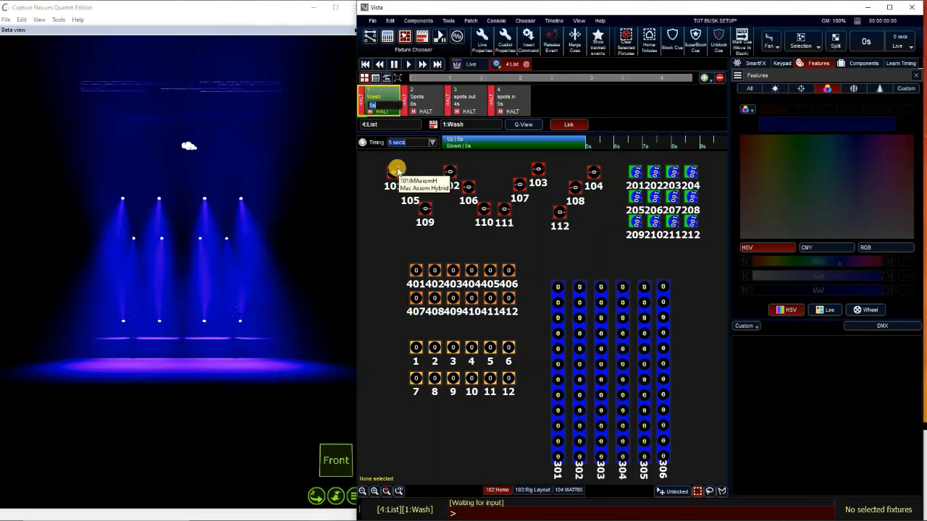
click(741, 38)
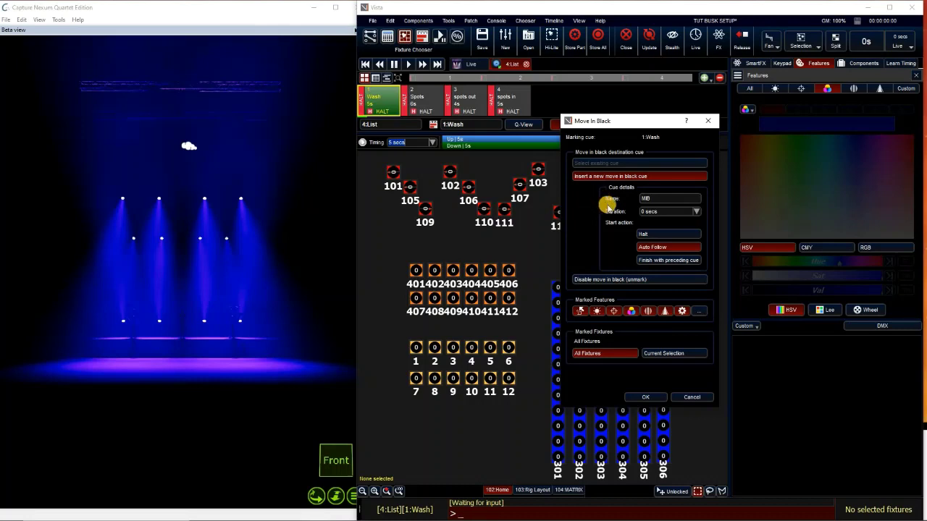
click(661, 199)
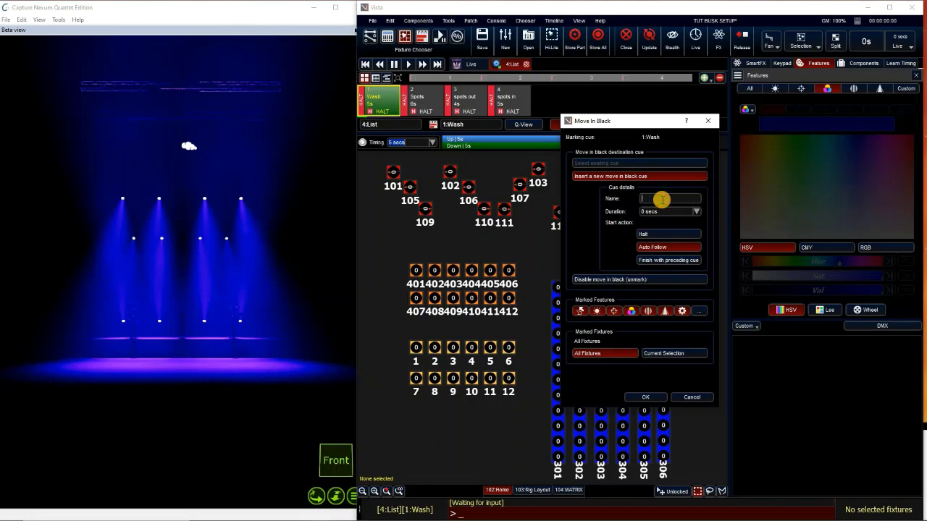
text(Preset)
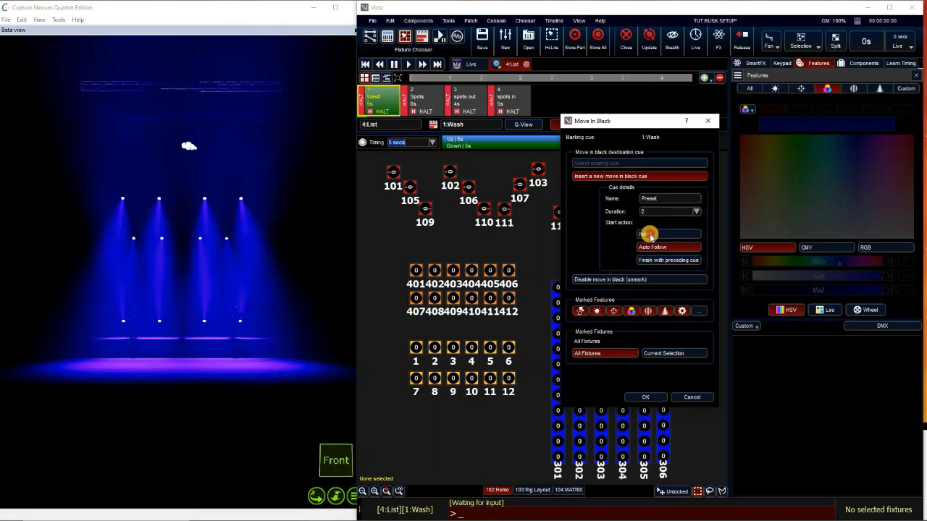
text(2)
click(649, 236)
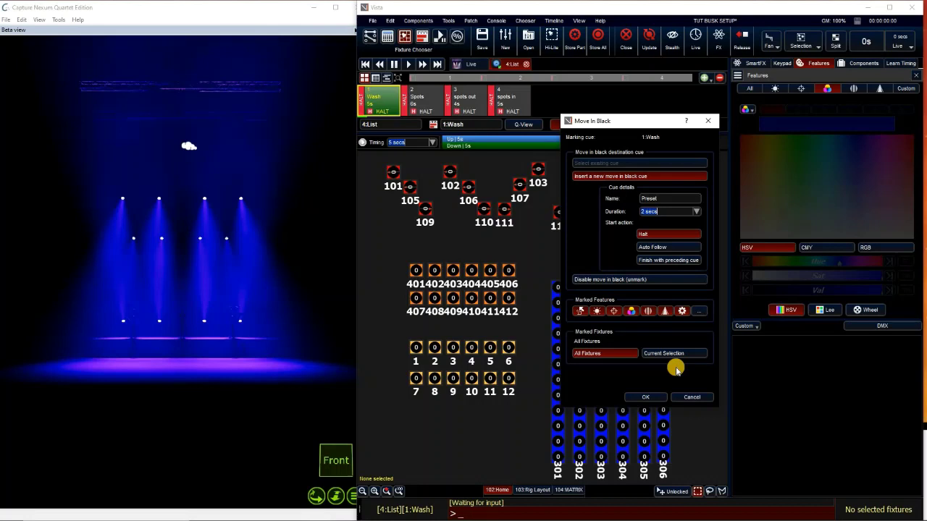
click(653, 397)
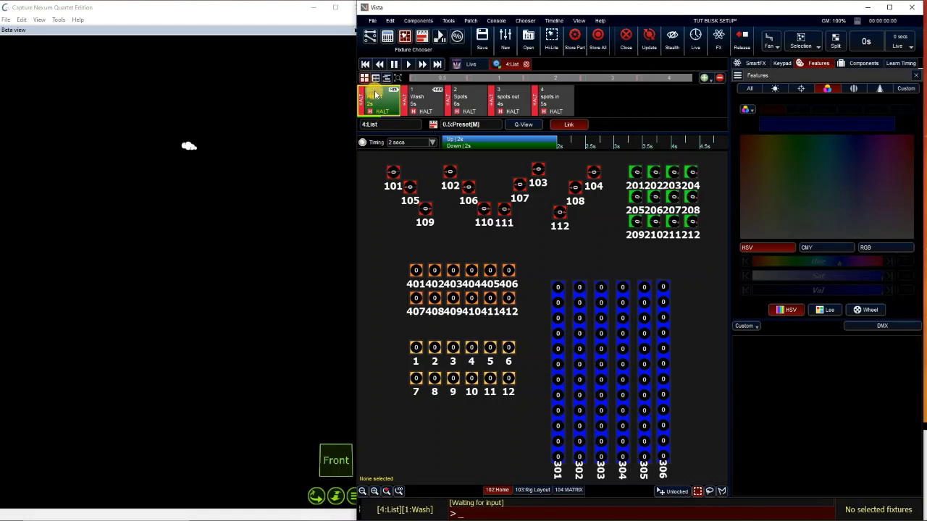
Compare the fixture output of the Preset and Wash cues by switching between them
click(371, 102)
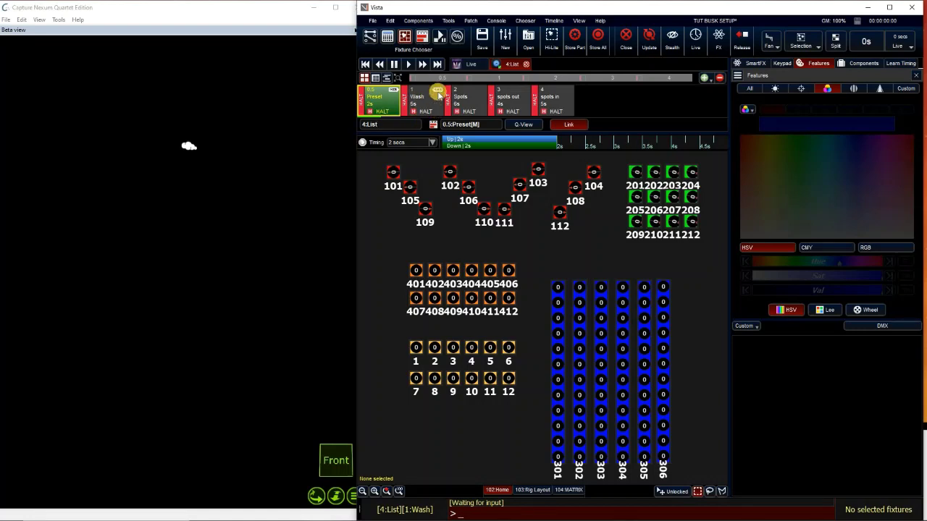
click(431, 92)
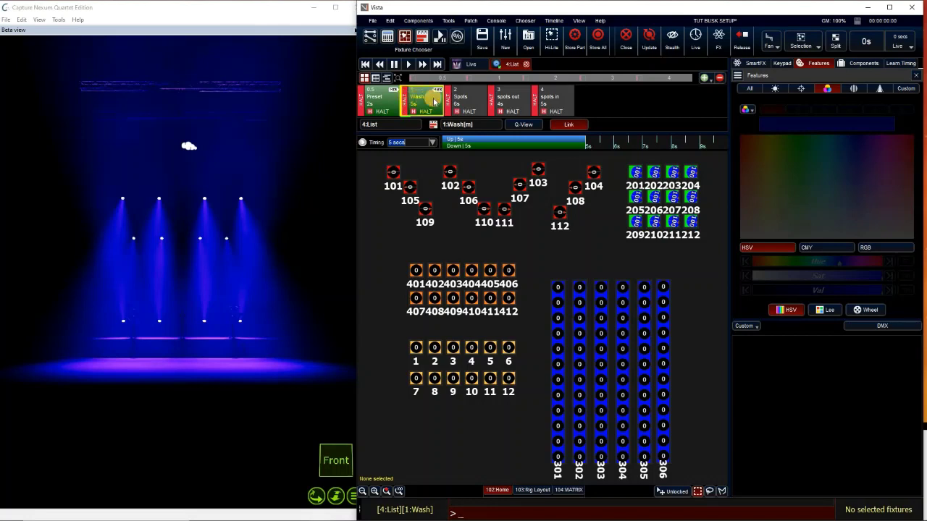
click(393, 108)
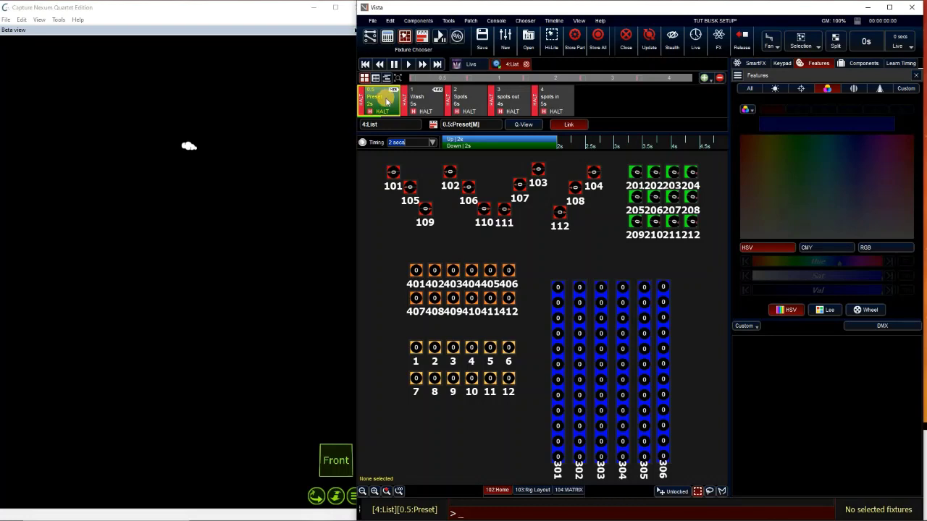
click(389, 107)
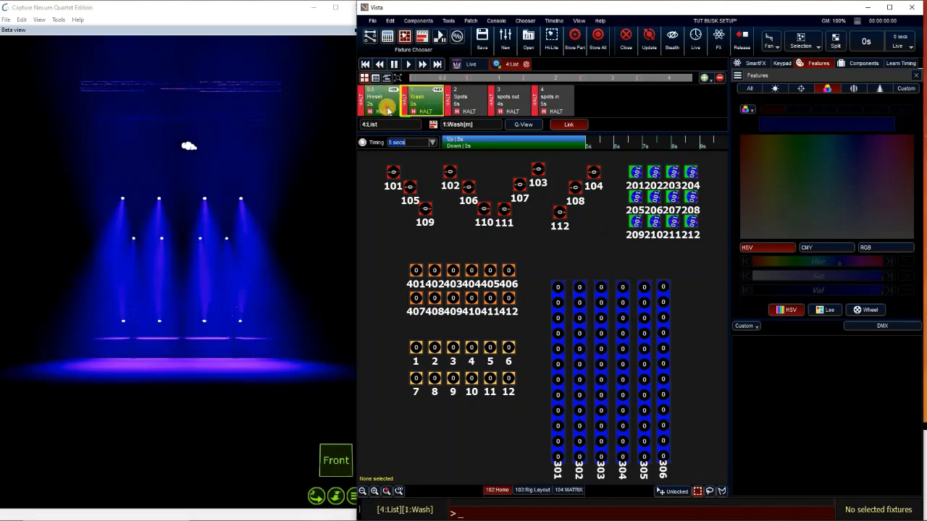
click(388, 107)
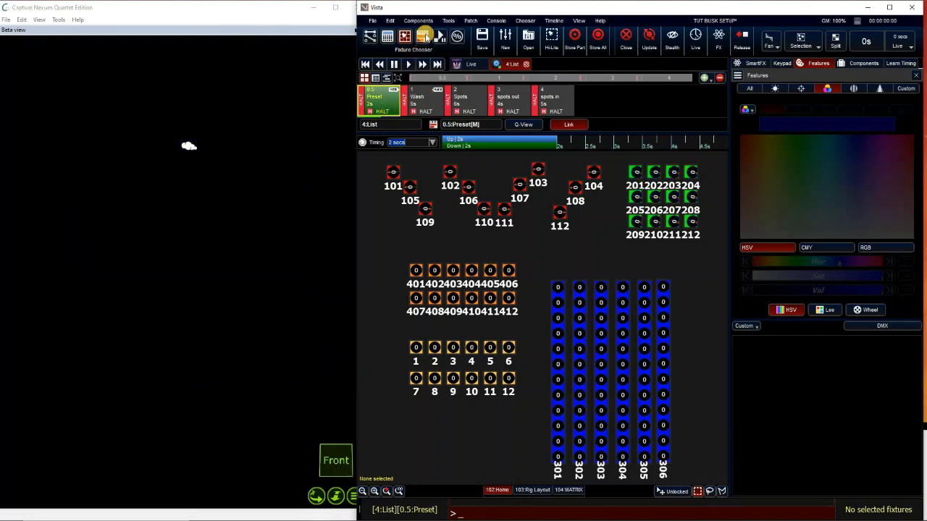
Examine the position and colour events of the Preset and Wash cues in the timeline view
click(424, 36)
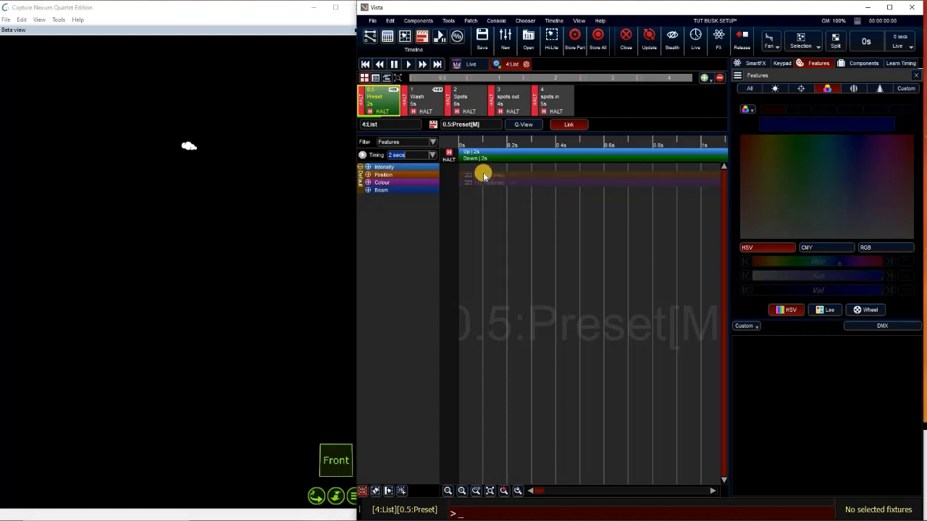
drag(489, 186, 621, 202)
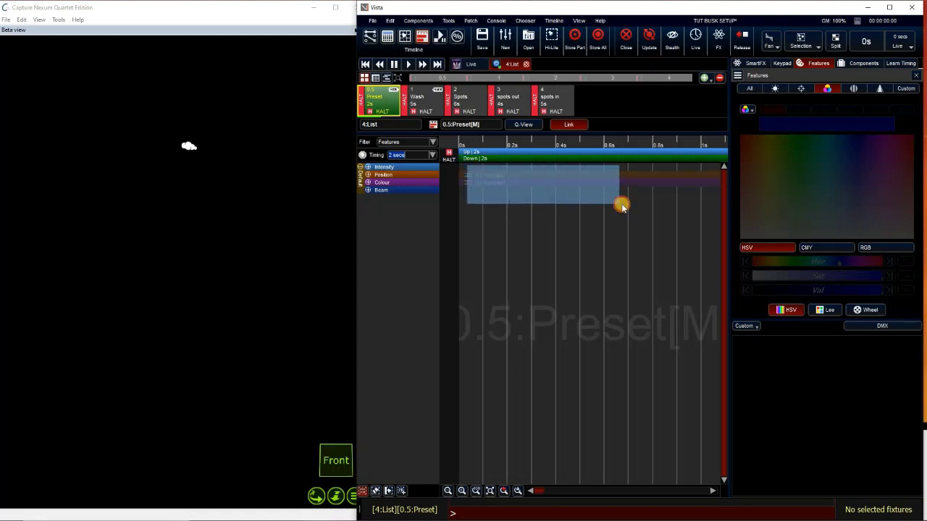
click(426, 101)
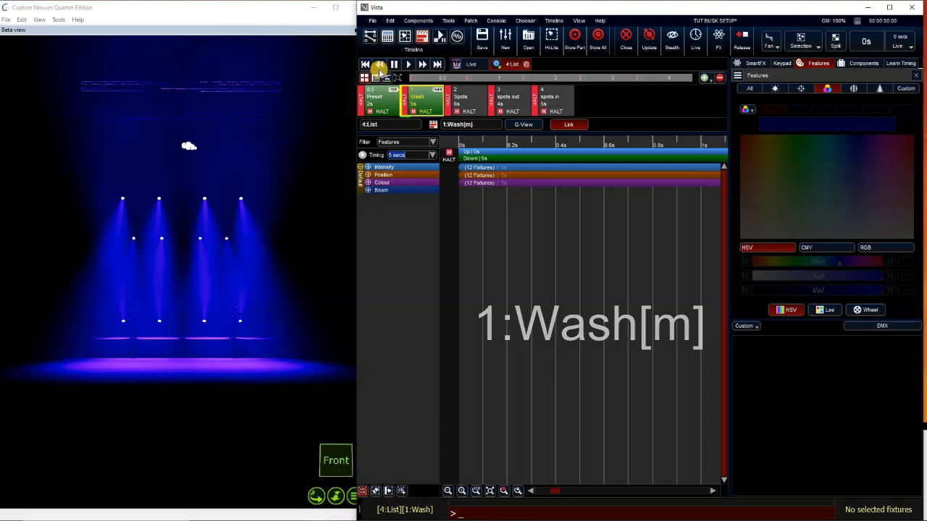
click(379, 64)
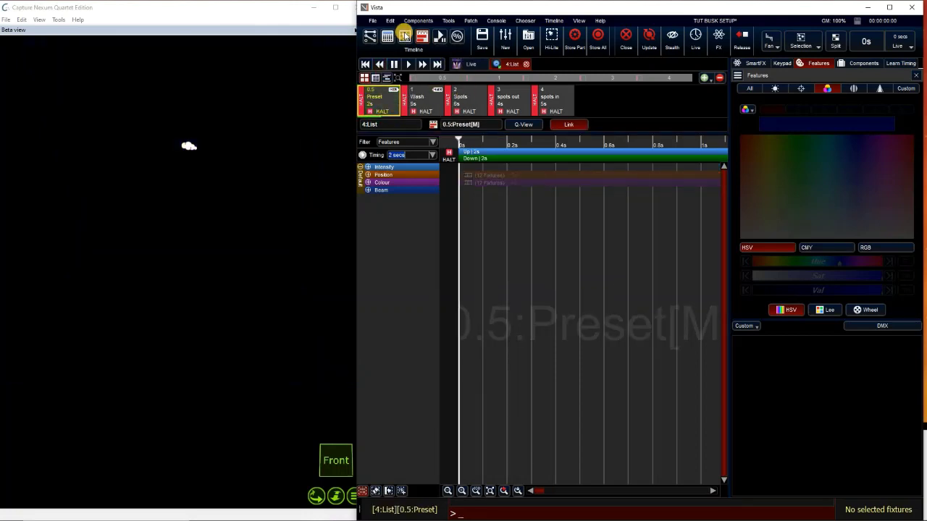
Play the Preset cue in the Fixture Chooser view and inspect wash fixtures 201 to 212 up close as a selection
click(404, 35)
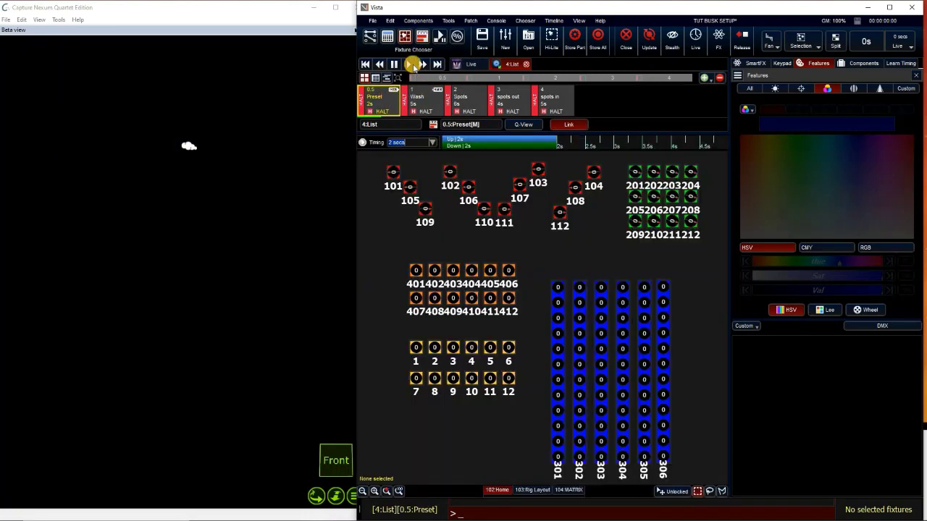
click(409, 64)
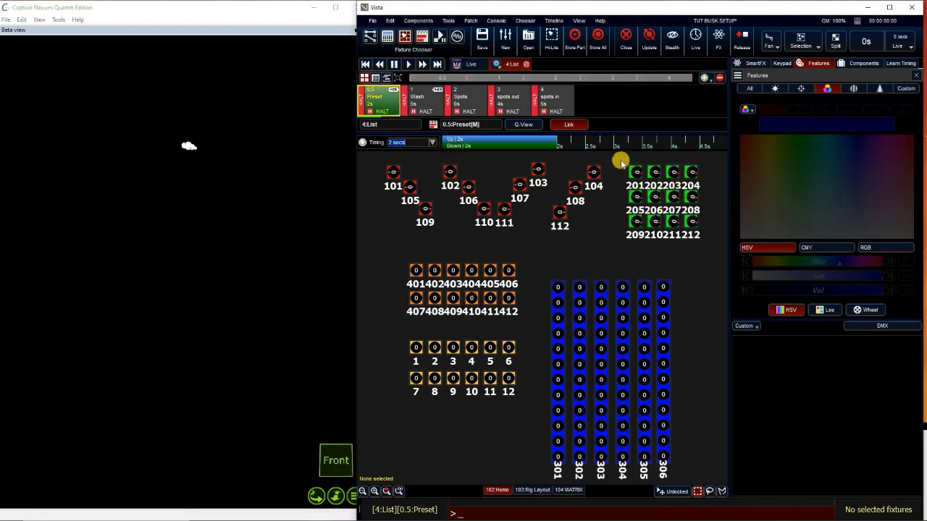
drag(616, 157, 703, 242)
click(388, 491)
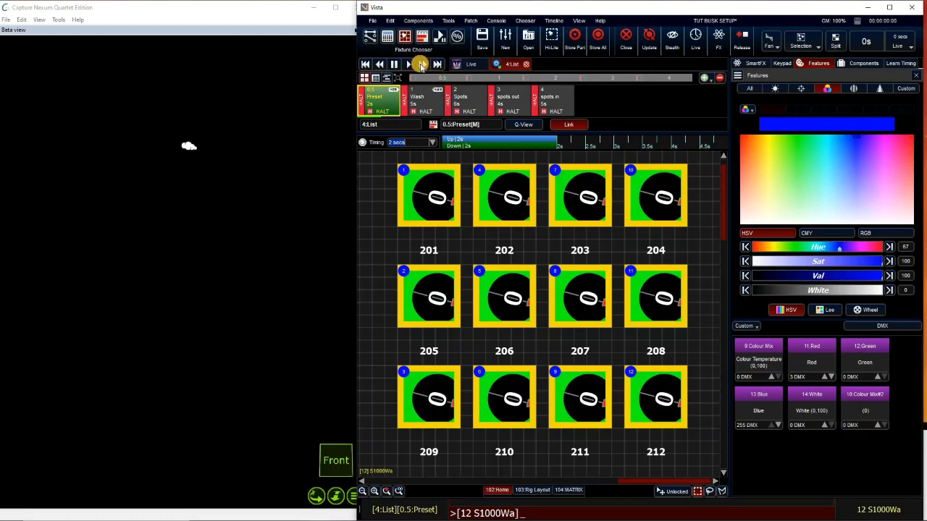
Play the cue list on through Wash to Spots to check how the fixtures come up
click(409, 64)
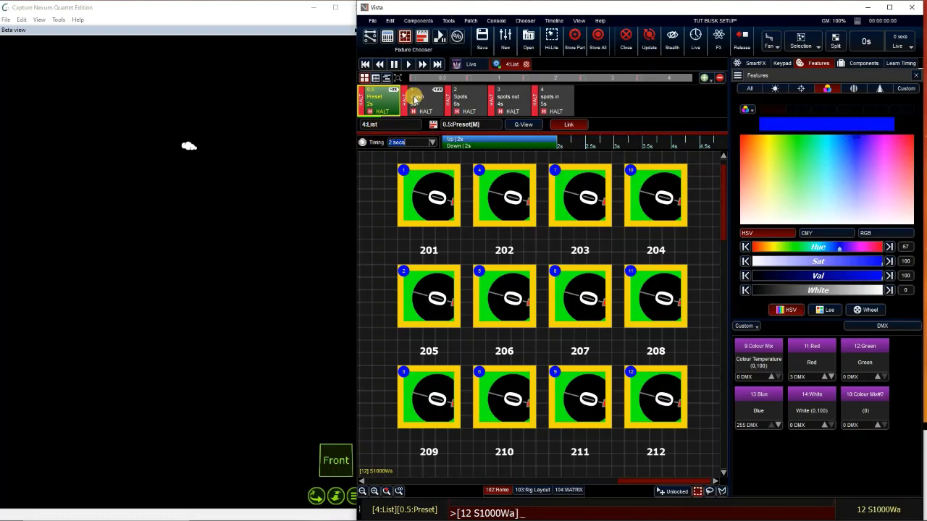
click(410, 65)
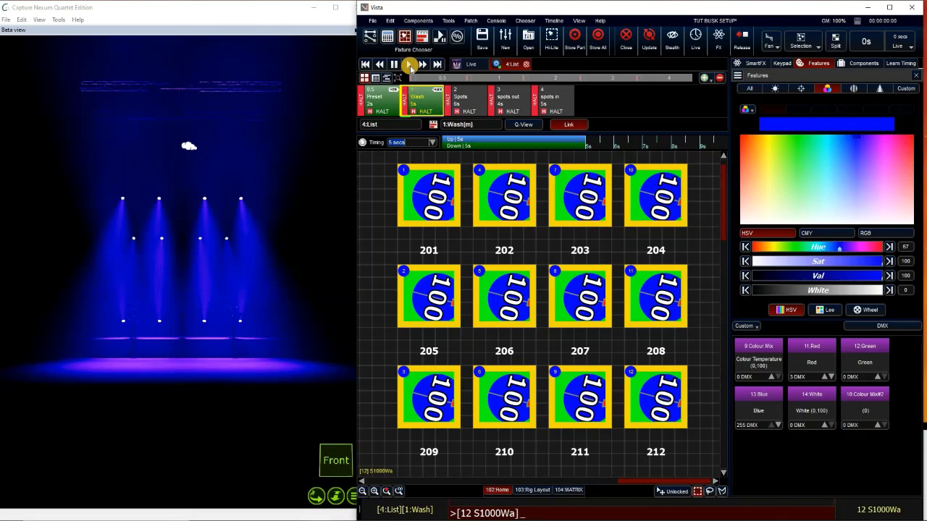
click(409, 65)
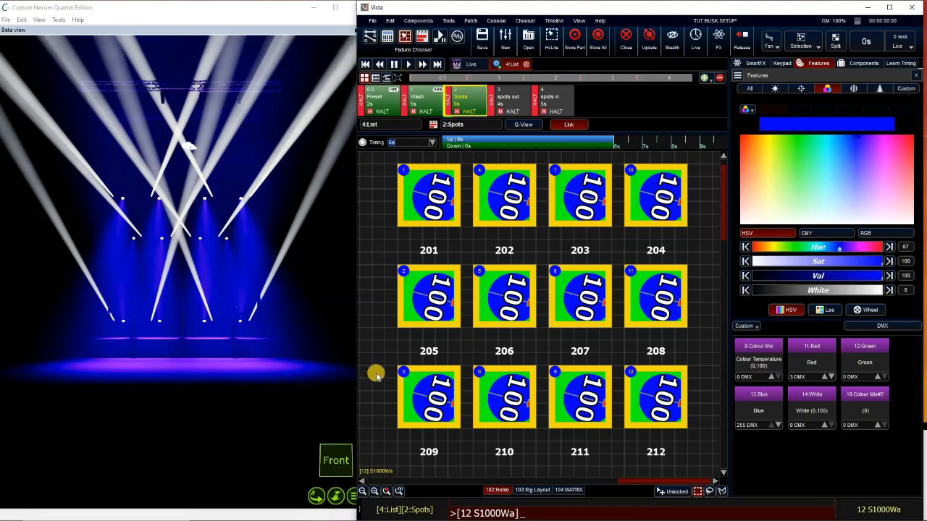
Mark the Spots cue to move in black in the existing 0.5 Preset cue for all fixtures
scroll(574, 290, down, 3)
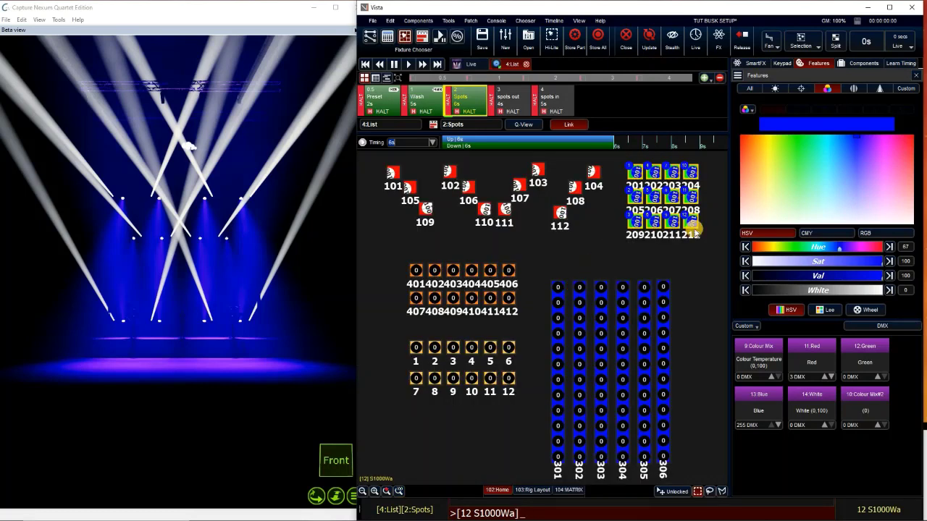
scroll(749, 50, down, 3)
click(746, 45)
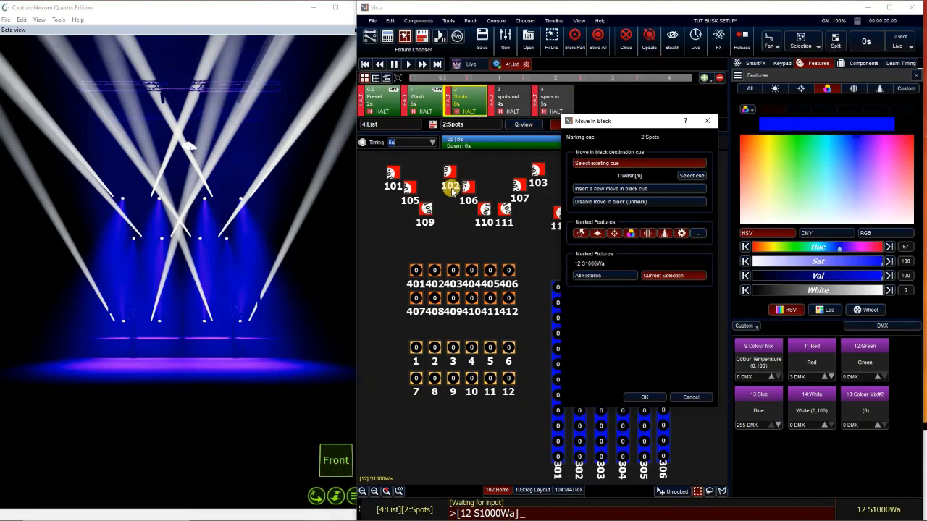
click(692, 176)
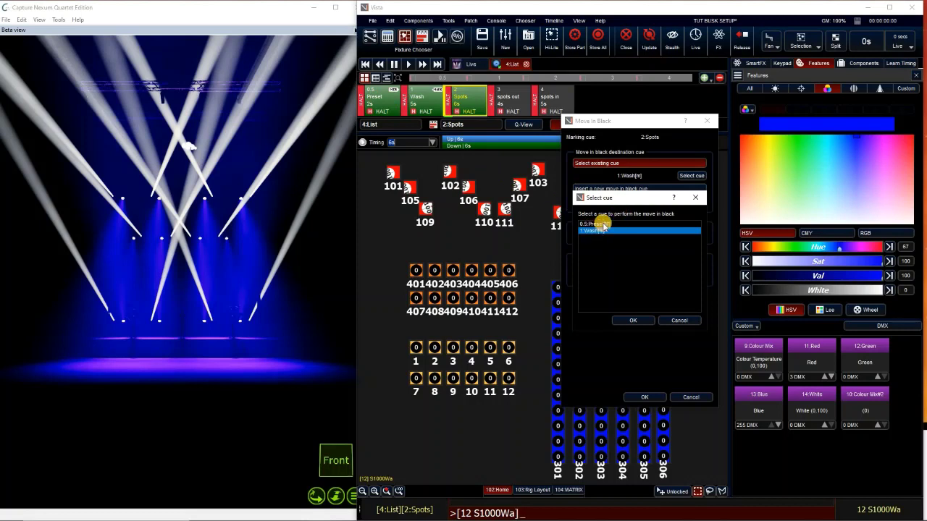
click(601, 224)
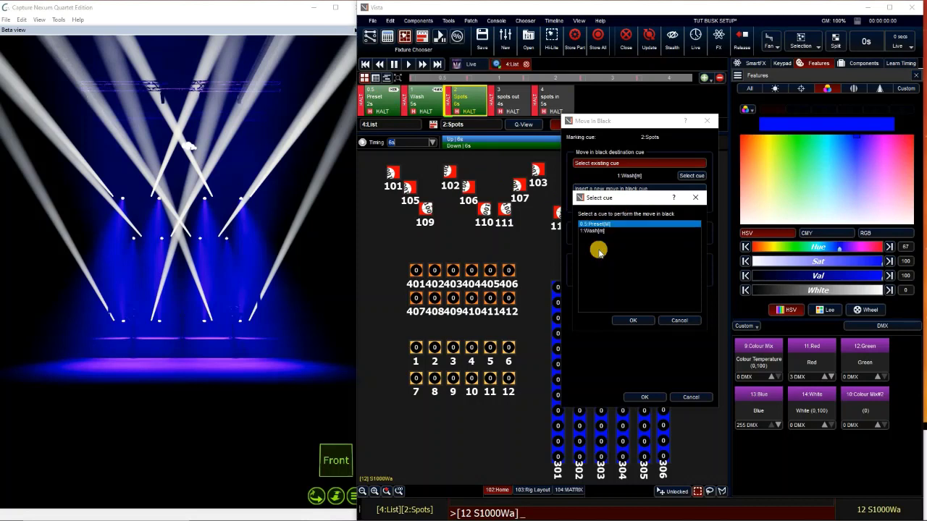
click(642, 322)
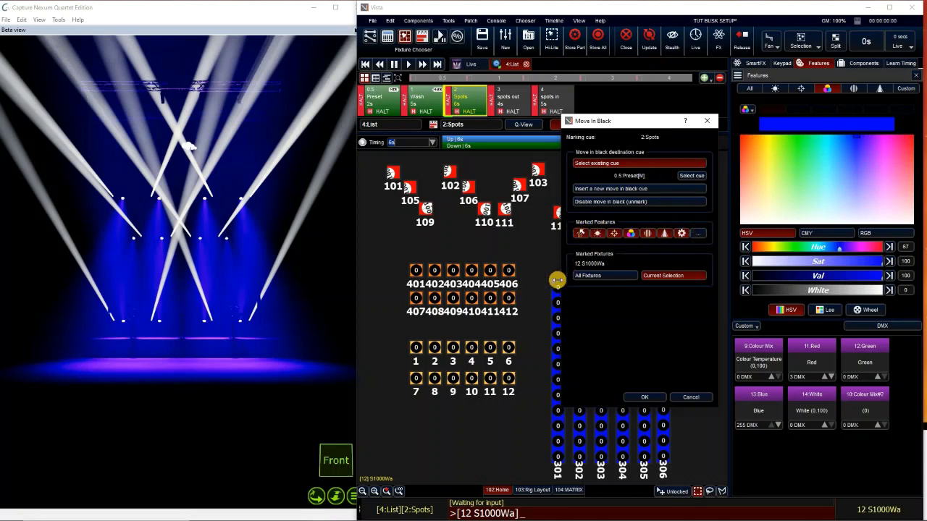
click(607, 279)
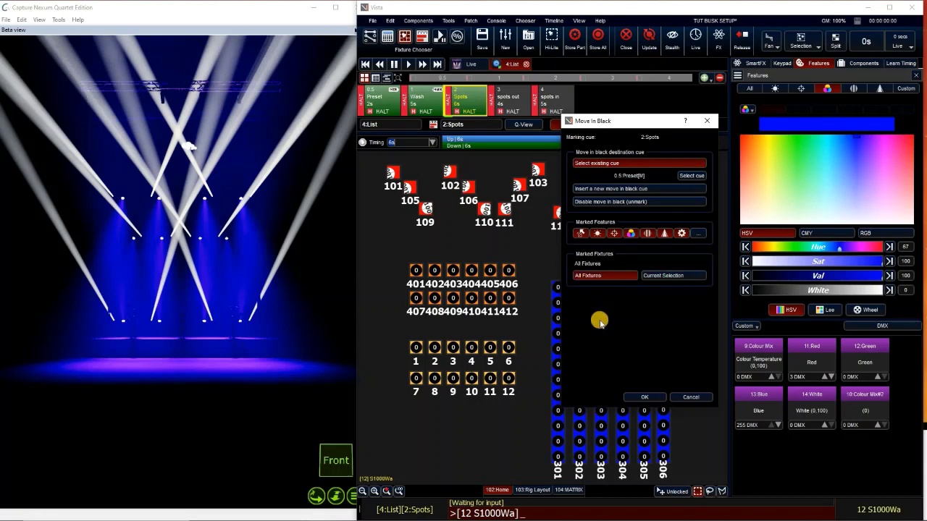
click(643, 398)
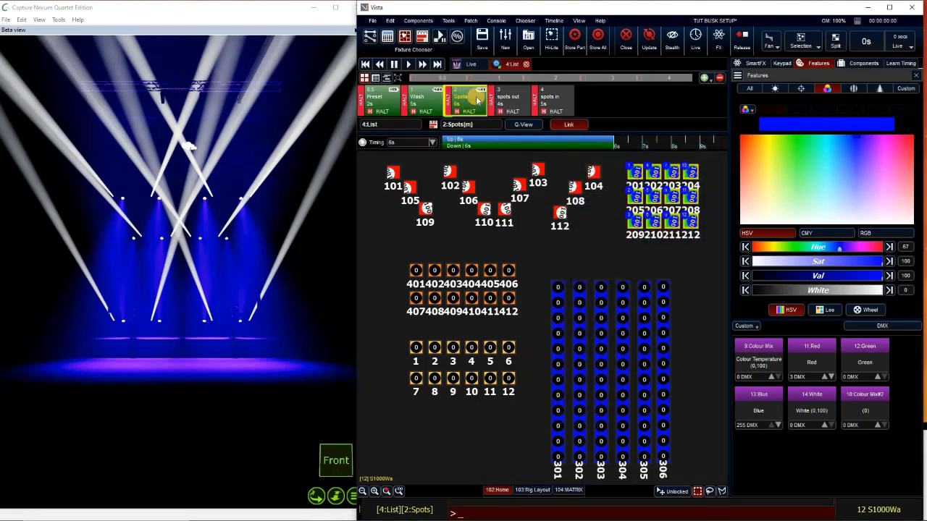
Examine the Preset cue's position and beam events per fixture in the Timeline view and compare them with the Spots cue
click(384, 103)
click(422, 36)
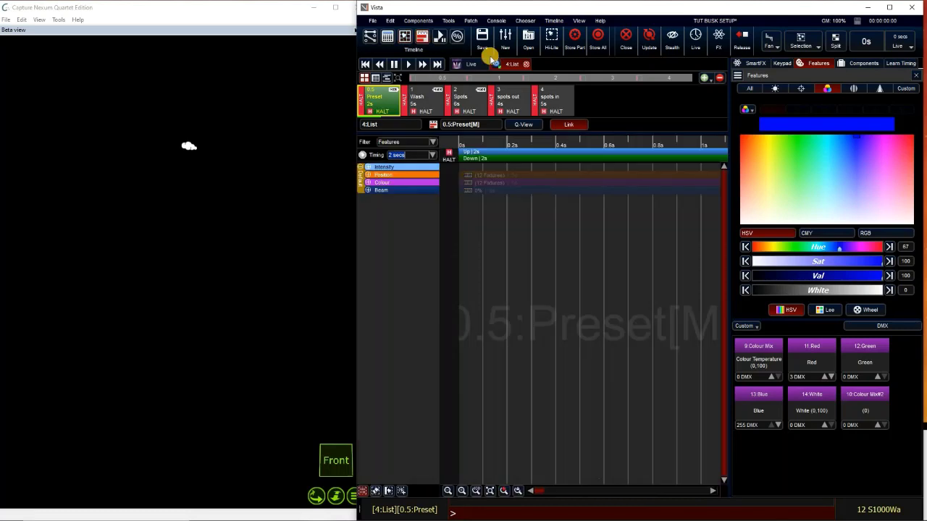
click(369, 176)
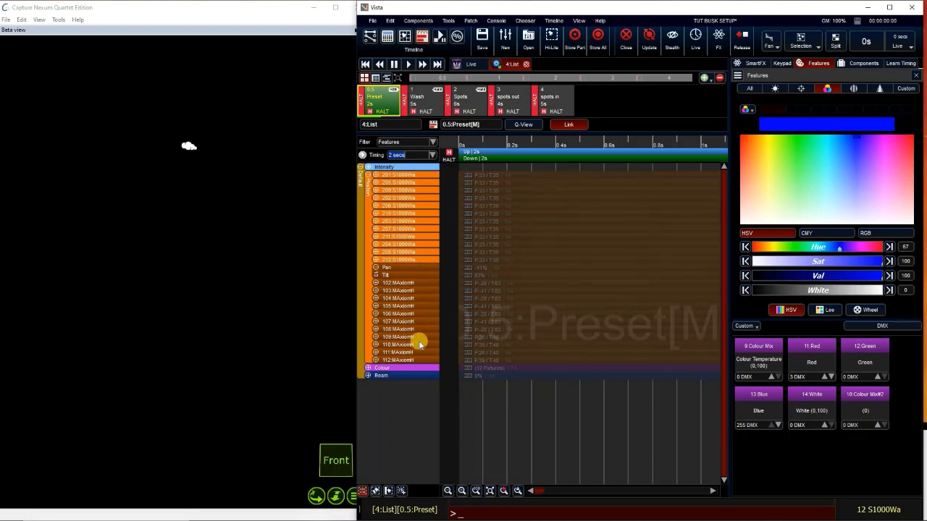
click(368, 377)
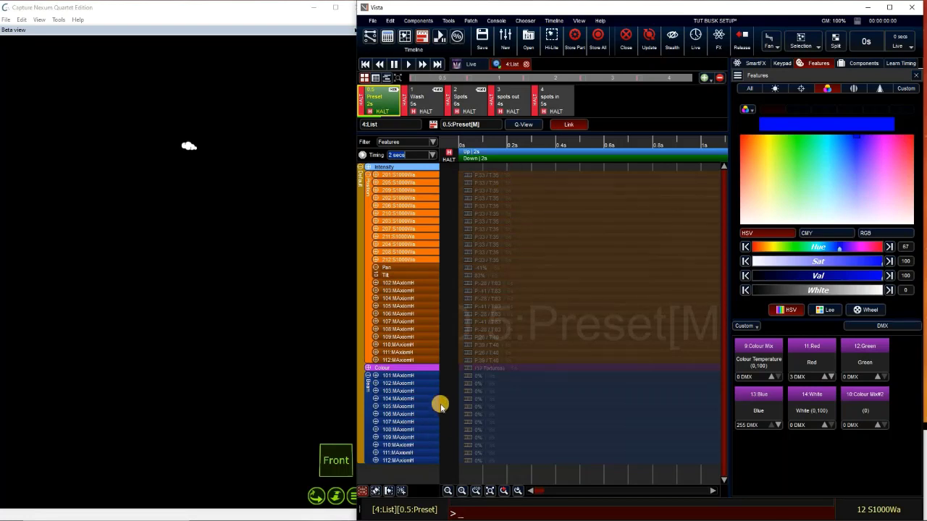
click(472, 99)
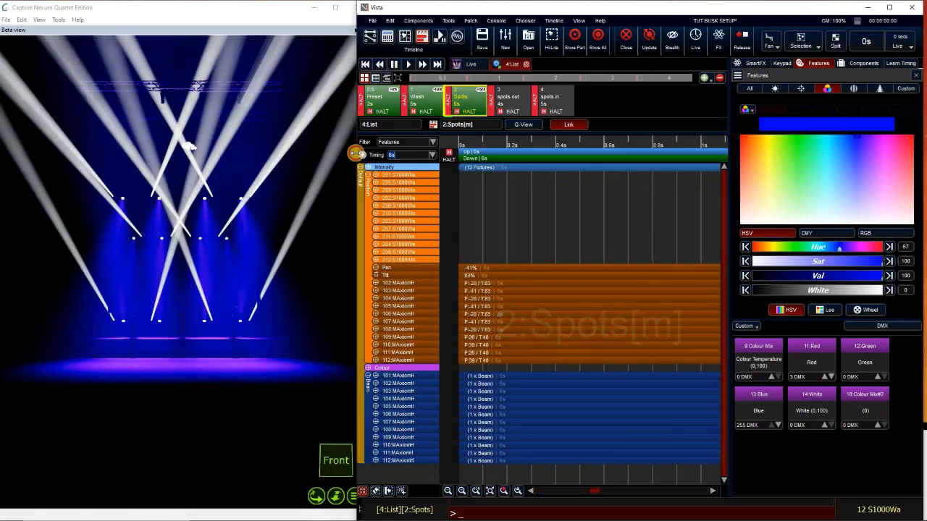
click(371, 90)
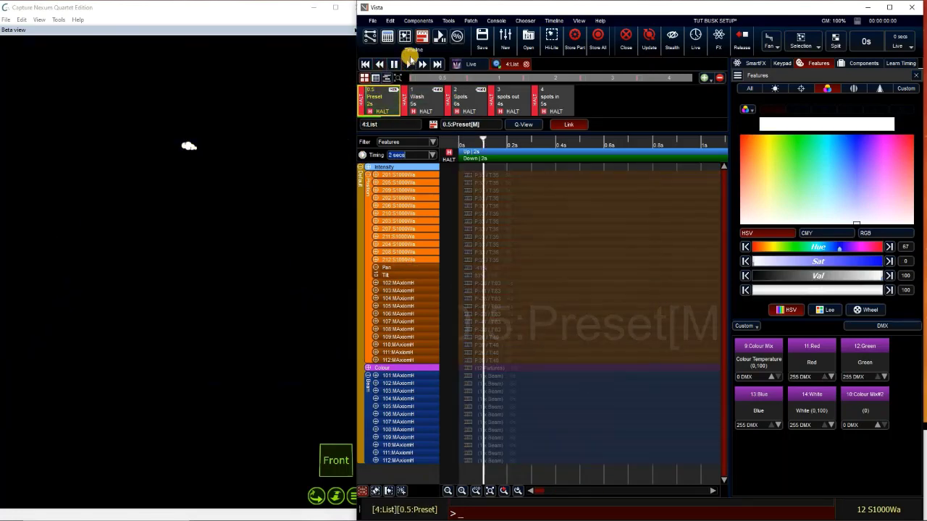
Play the cue list from Preset through to spots in using the Fixture Chooser view, and replay the spots out to spots in transition
click(405, 37)
click(411, 64)
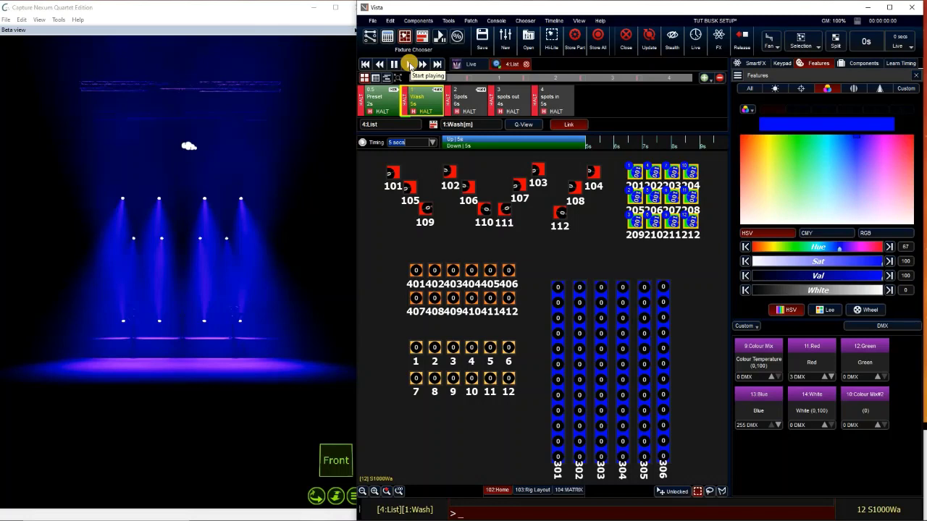
click(409, 64)
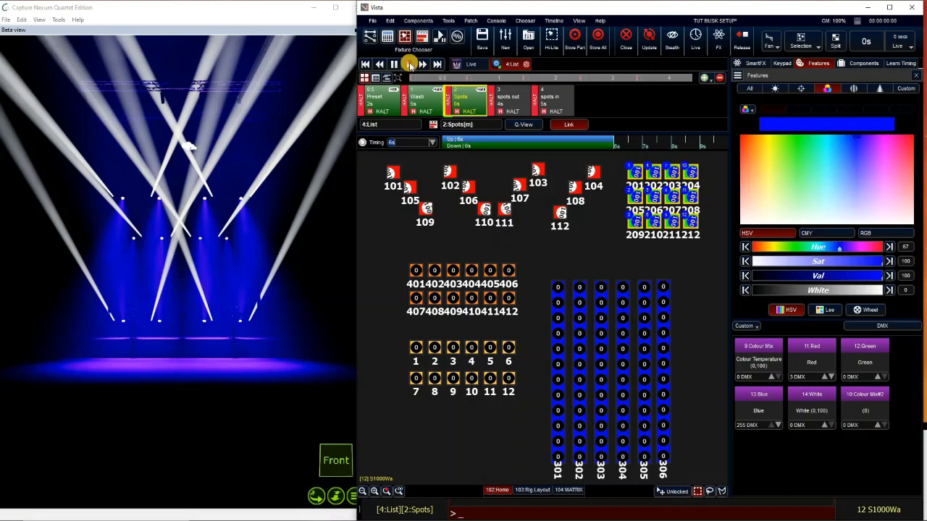
click(409, 64)
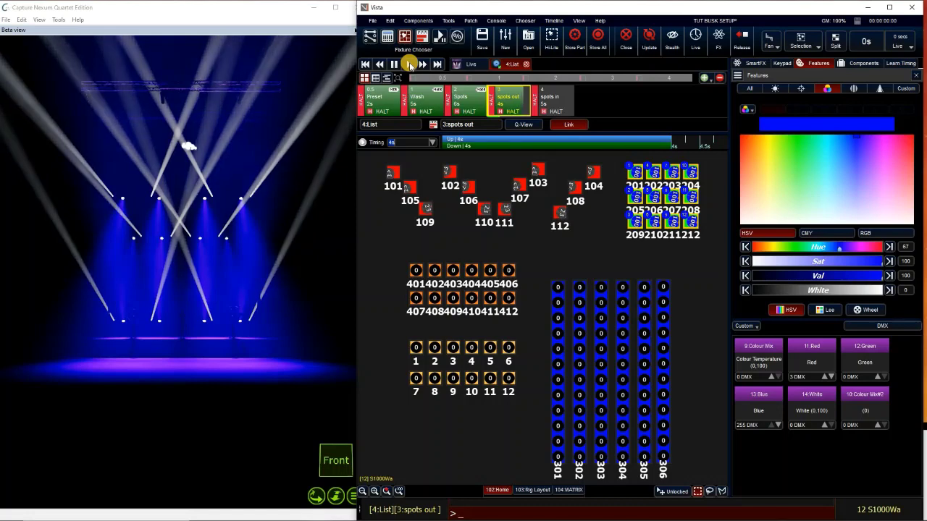
click(409, 64)
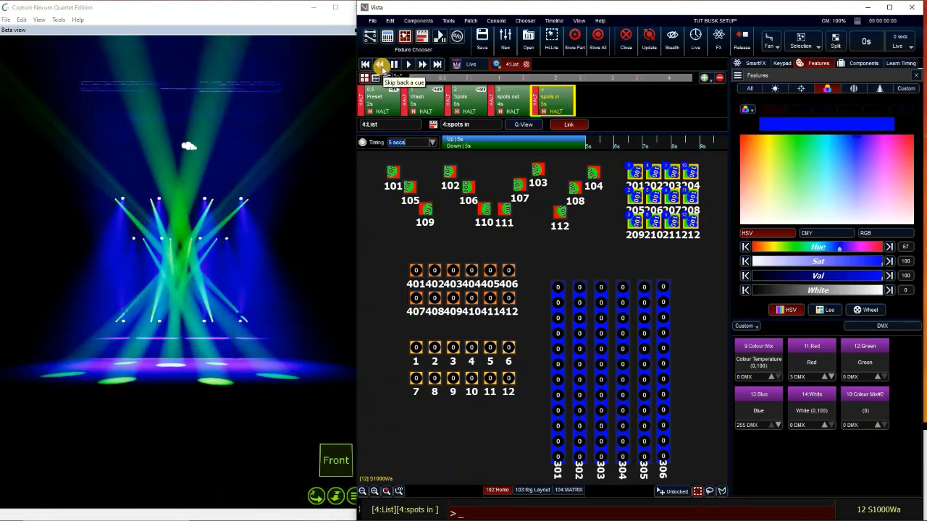
click(380, 65)
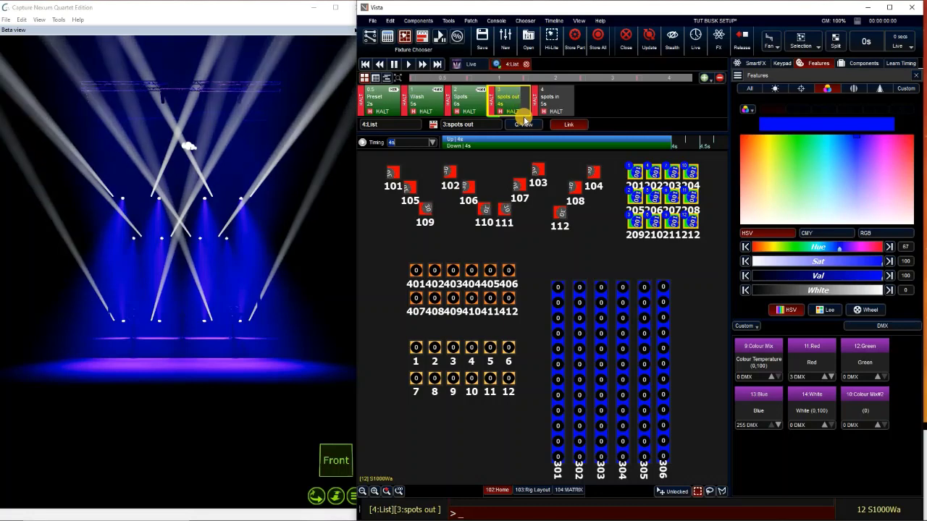
click(410, 64)
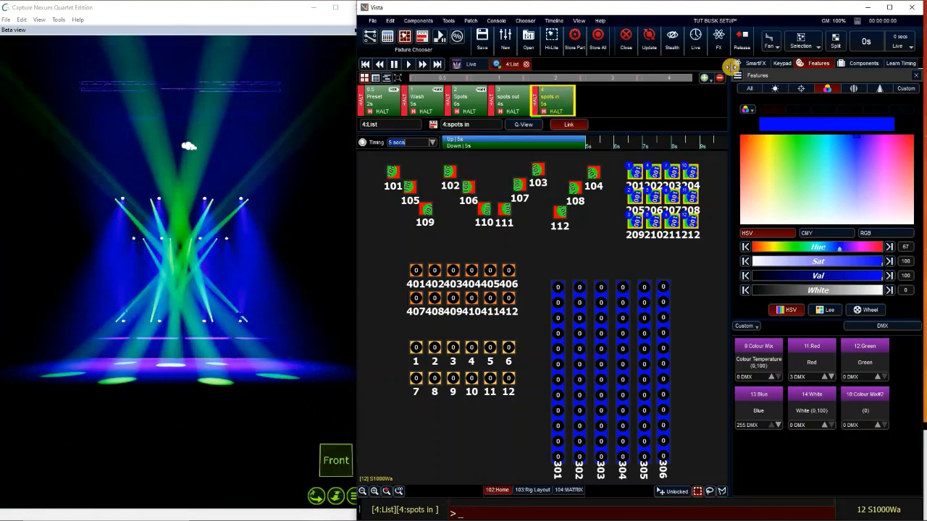
Mark the spots in cue to move in black in the existing spots out cue for all fixtures
click(741, 49)
click(741, 48)
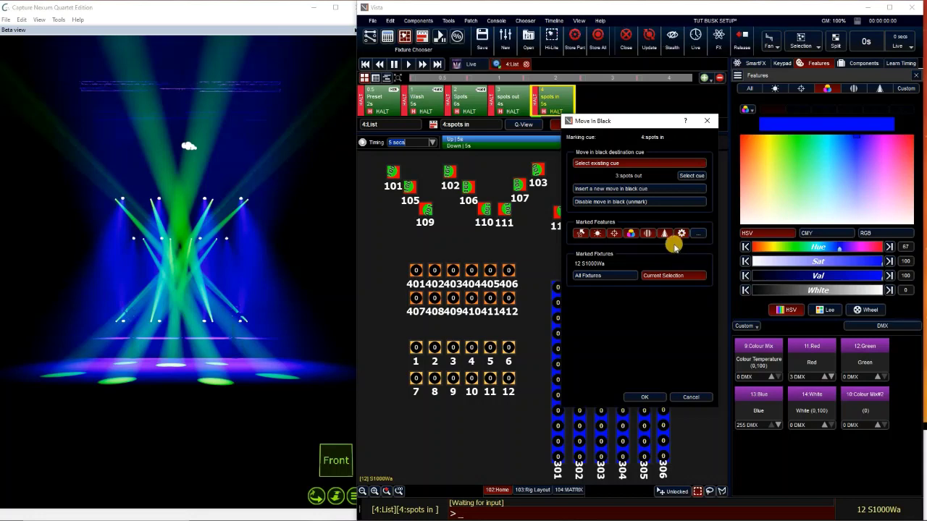
click(593, 275)
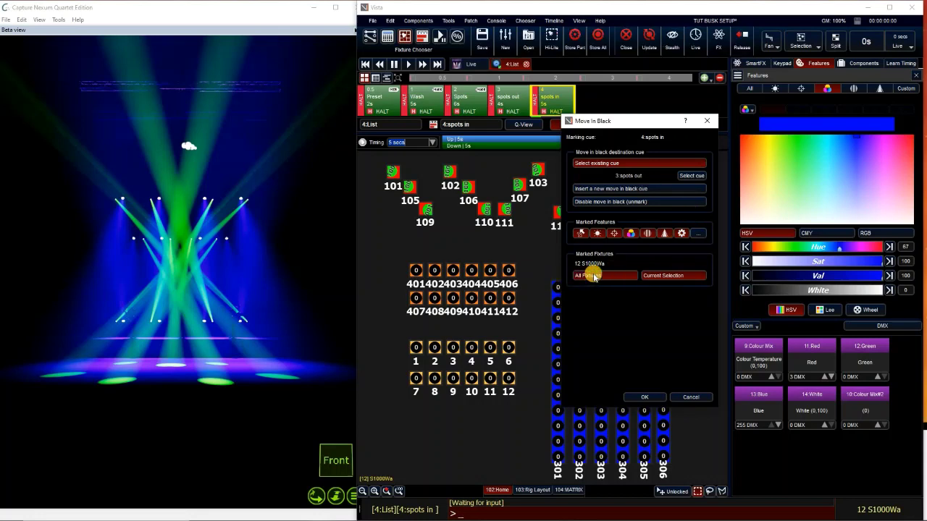
click(648, 397)
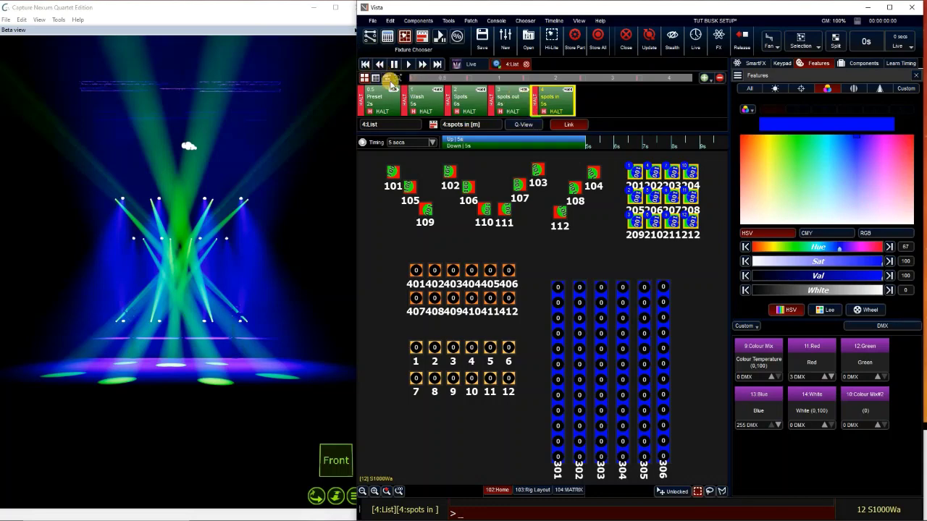
Play the Spots, spots out and spots in cues twice to check the marked transition
click(409, 64)
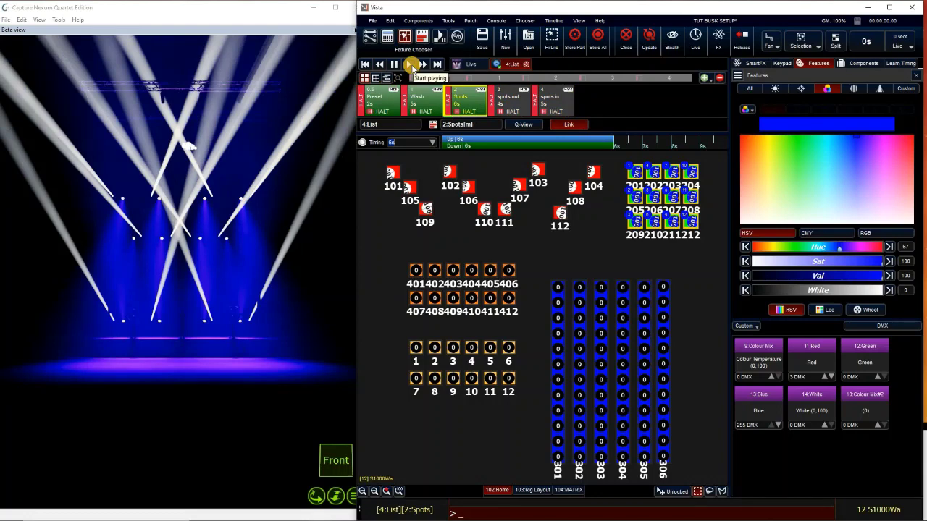
click(410, 65)
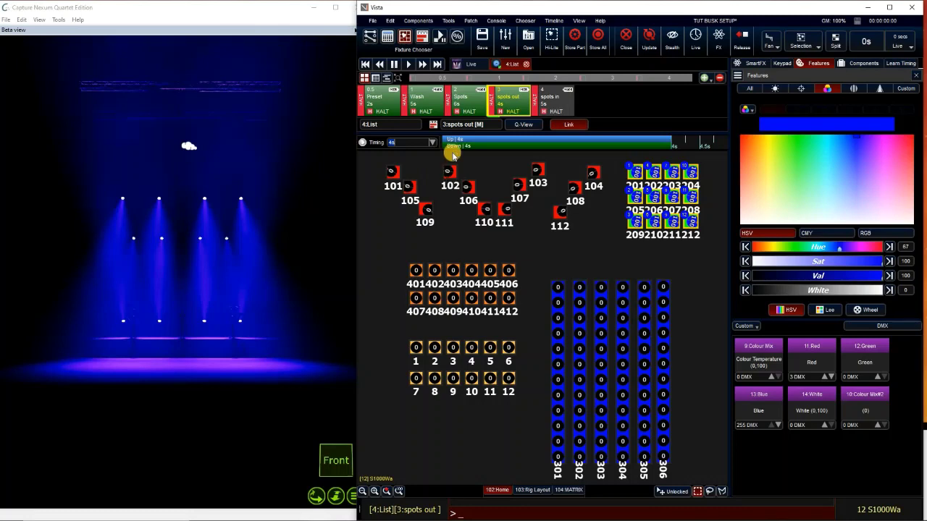
click(408, 64)
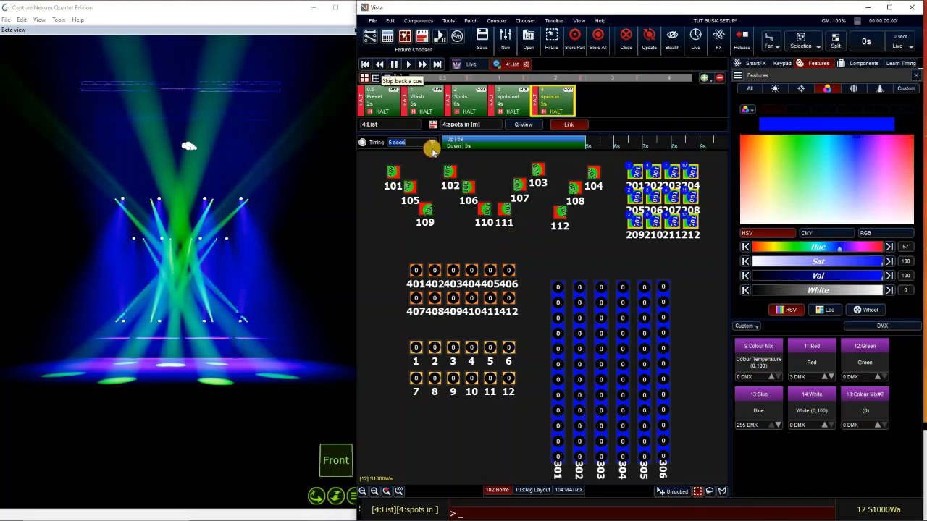
click(380, 64)
click(380, 64)
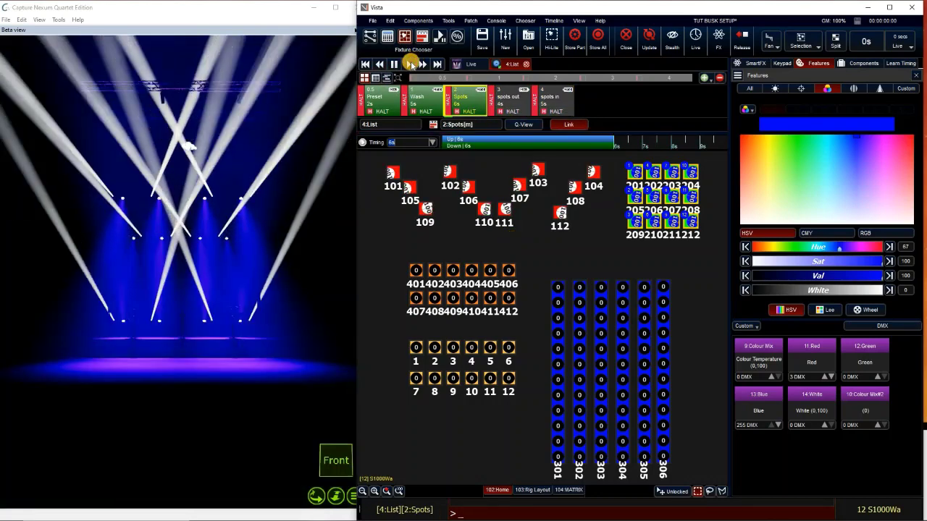
click(410, 64)
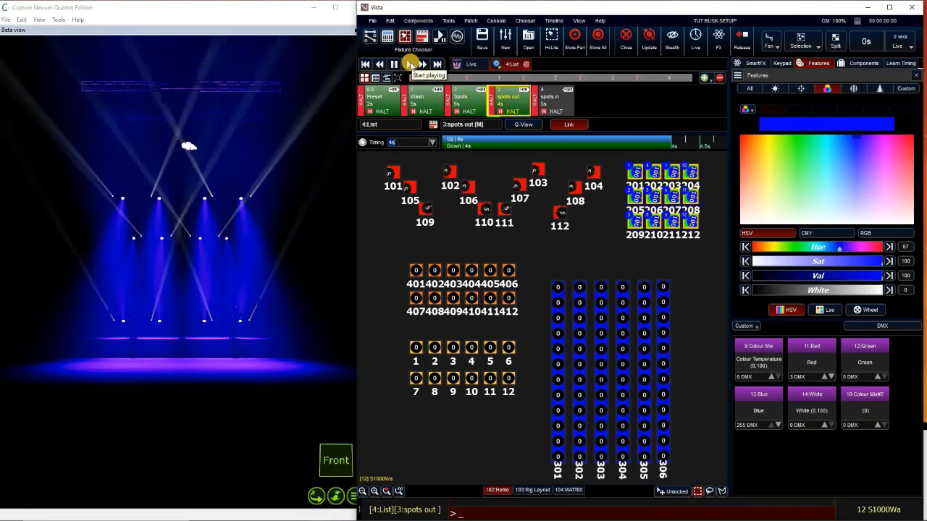
click(411, 65)
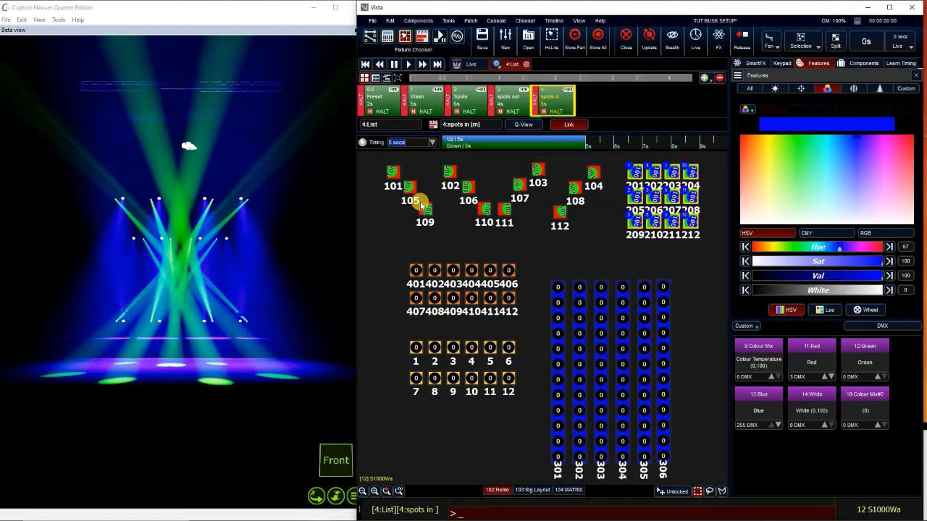
Disable move in black on the spots in cue to unmark it
click(741, 43)
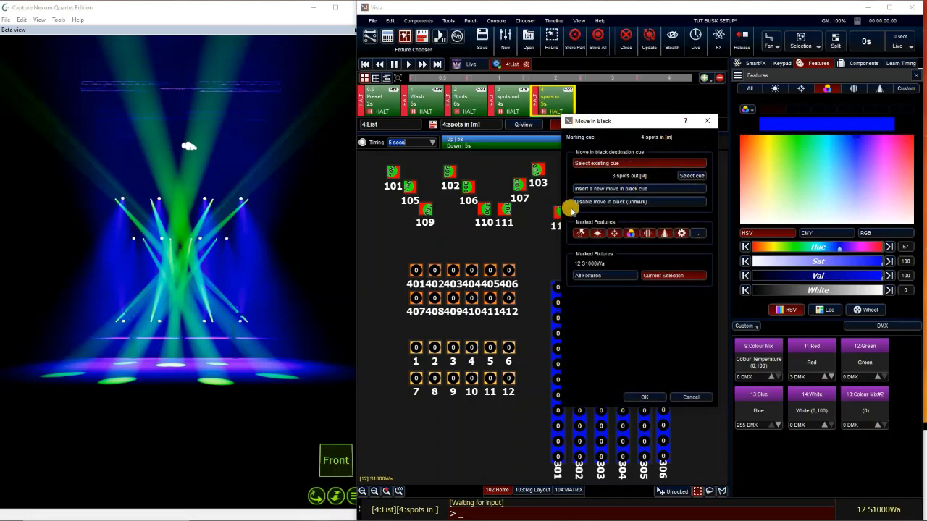
click(603, 202)
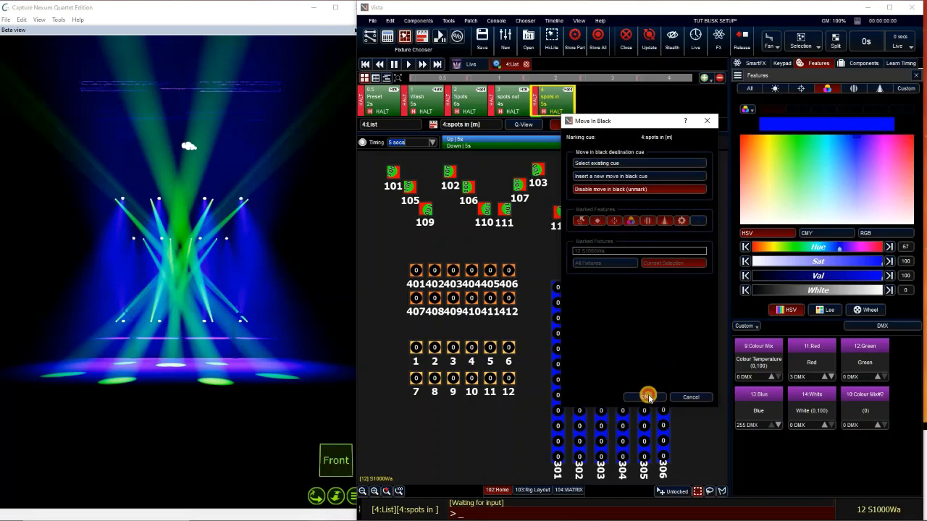
click(646, 397)
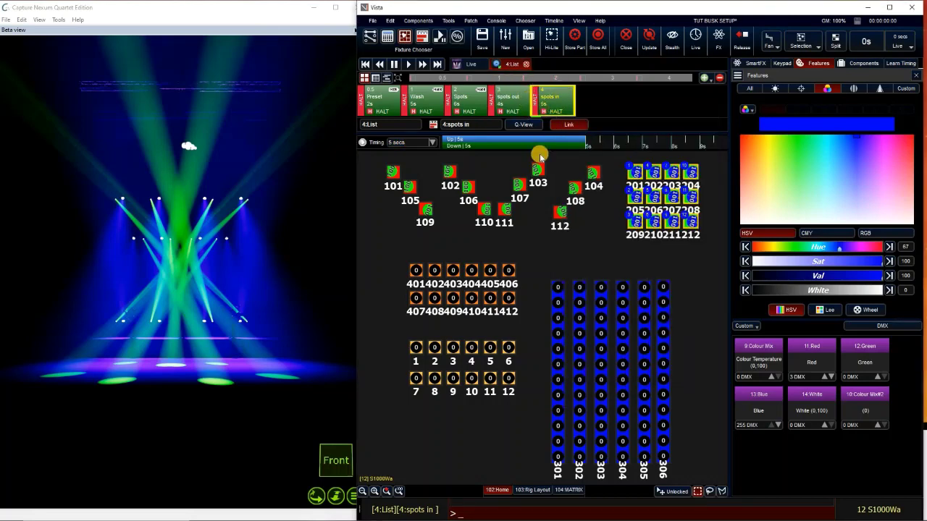
Mark the spots in cue by inserting a new Auto Follow move in black cue with a 0 secs duration for all fixtures
scroll(742, 44, down, 1)
click(742, 42)
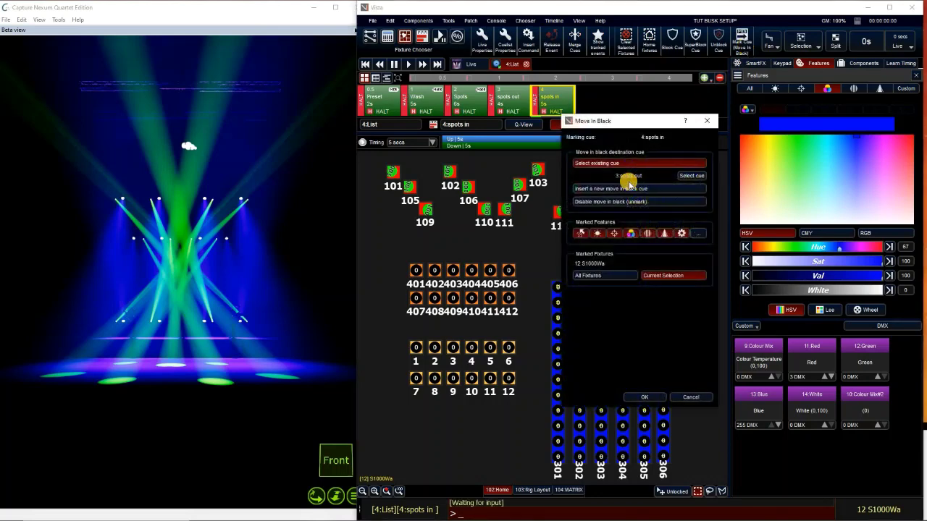
click(592, 189)
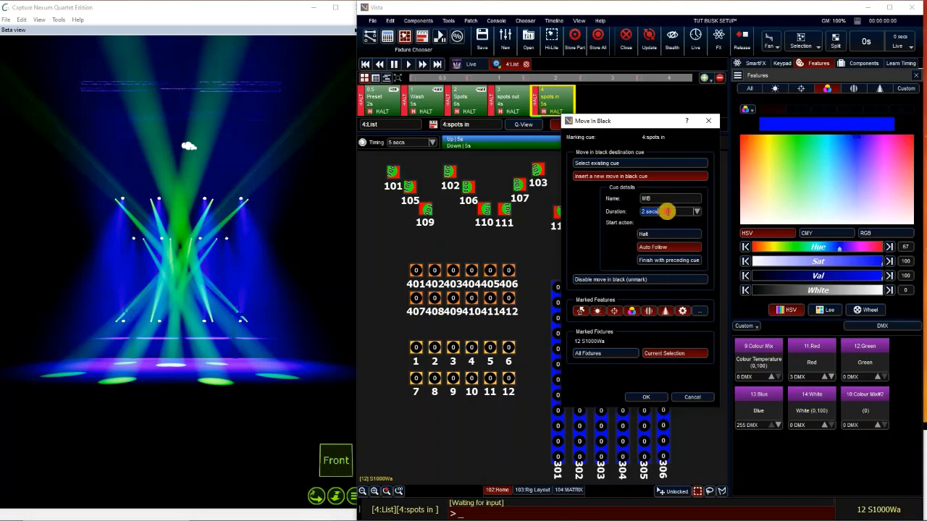
drag(666, 212, 616, 218)
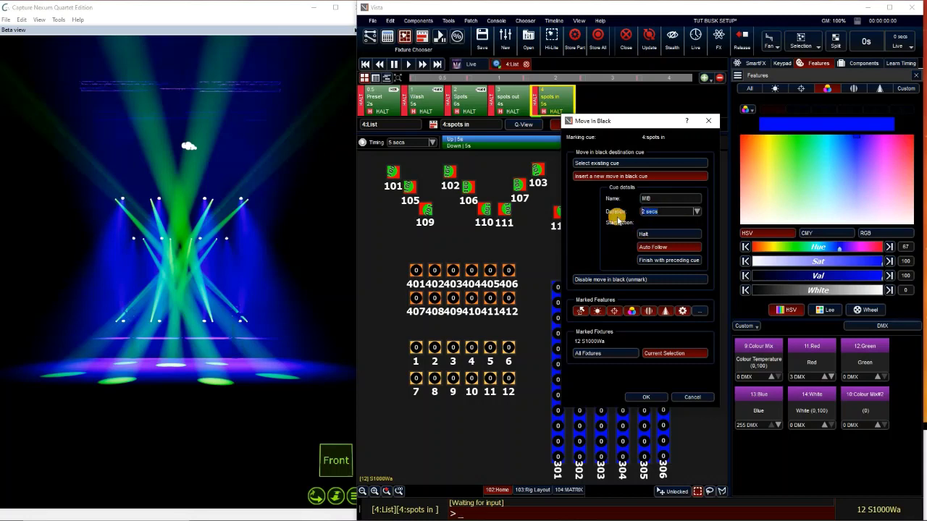
text(0)
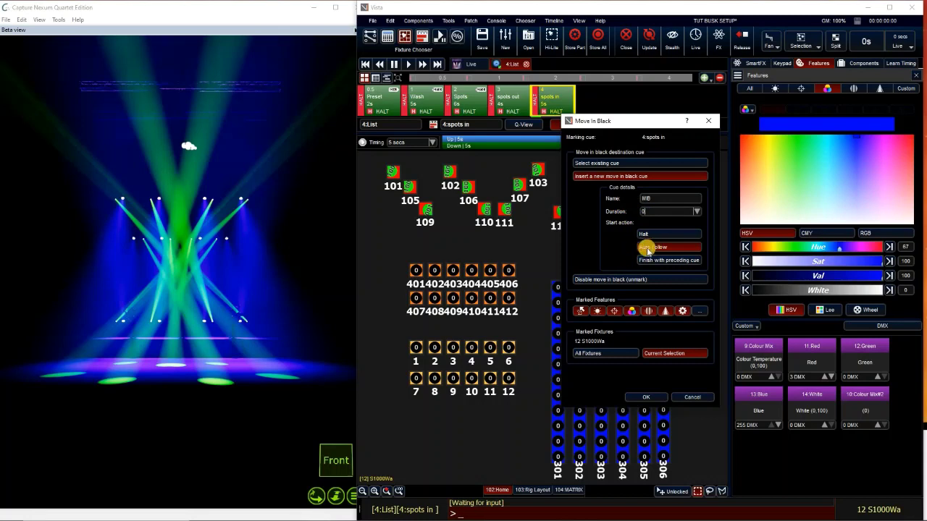
click(592, 355)
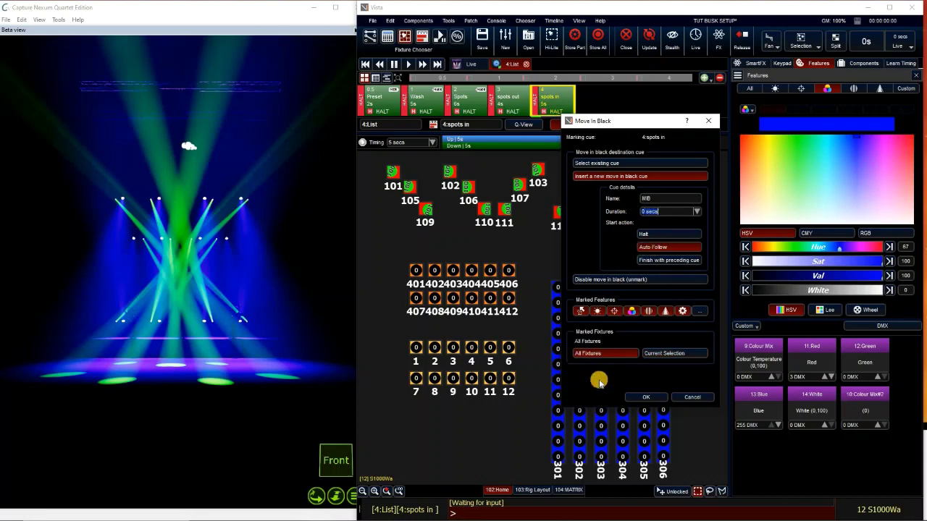
click(650, 397)
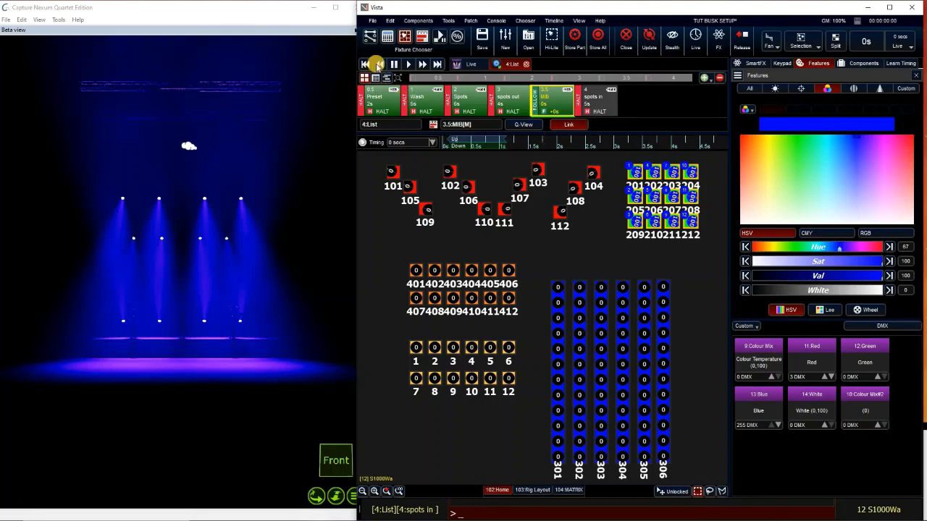
Play from the Spots cue through spots out and MIB to spots in twice to check the inserted move in black cue
click(386, 128)
click(410, 64)
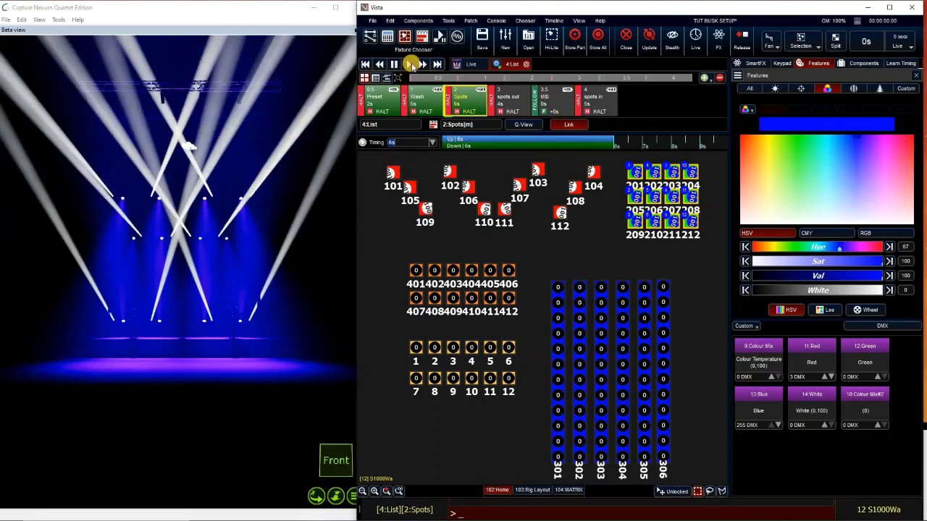
click(411, 64)
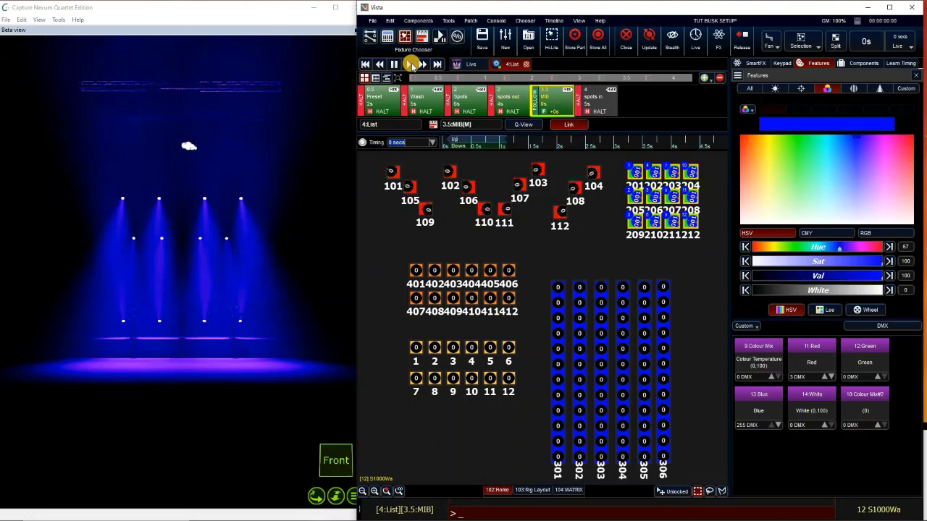
click(411, 64)
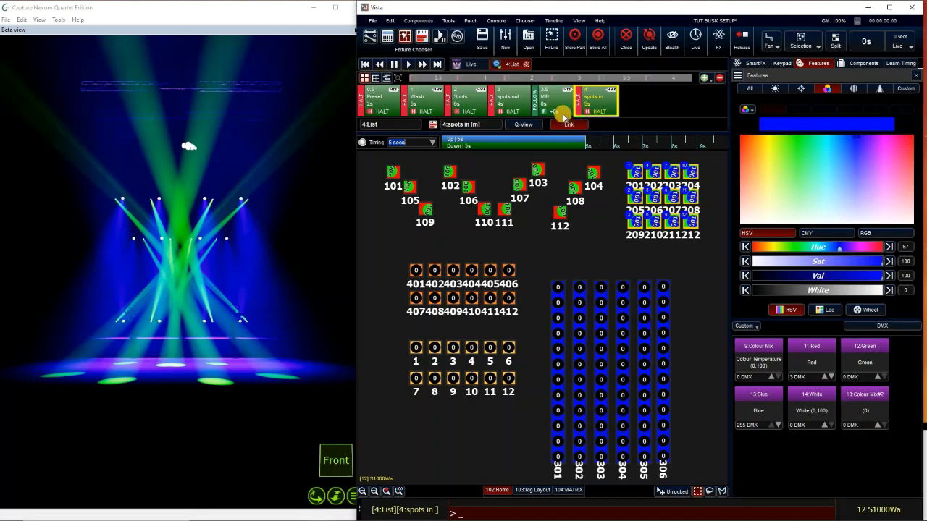
click(383, 63)
click(403, 64)
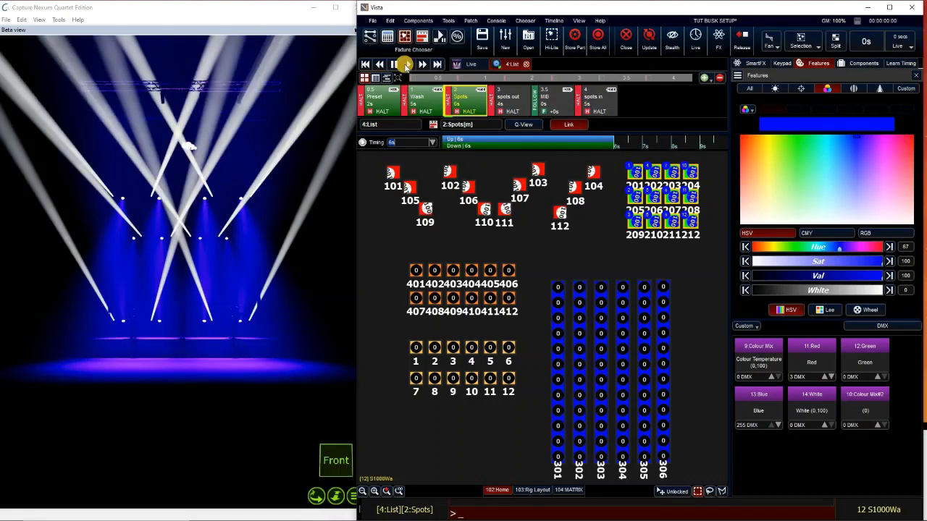
click(406, 64)
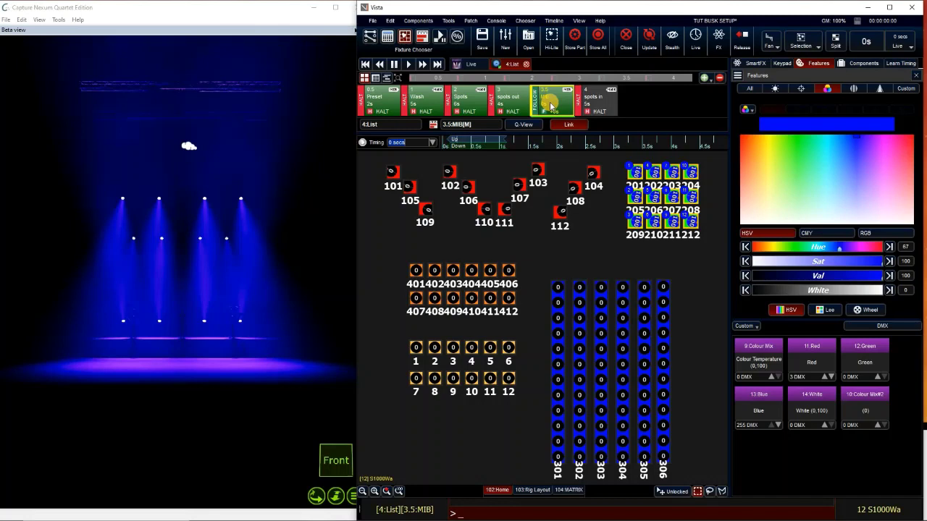
drag(552, 106, 544, 96)
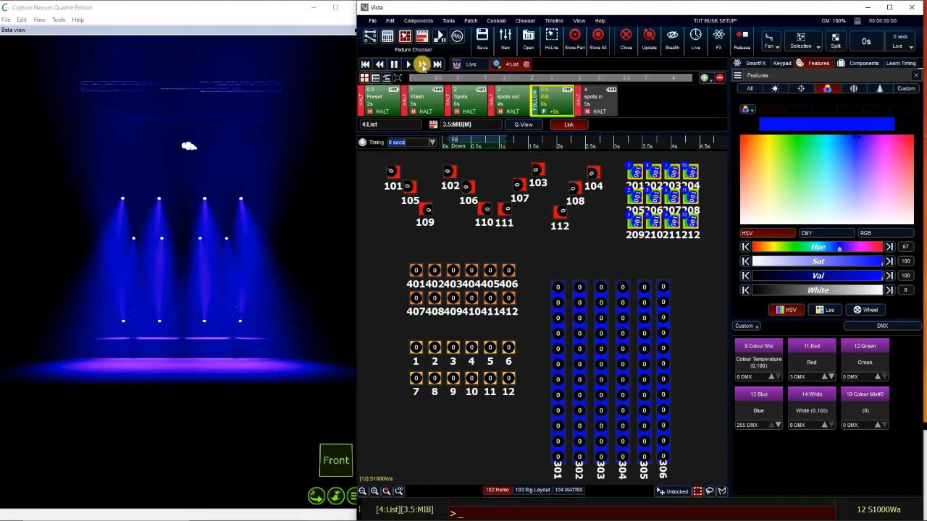
click(422, 65)
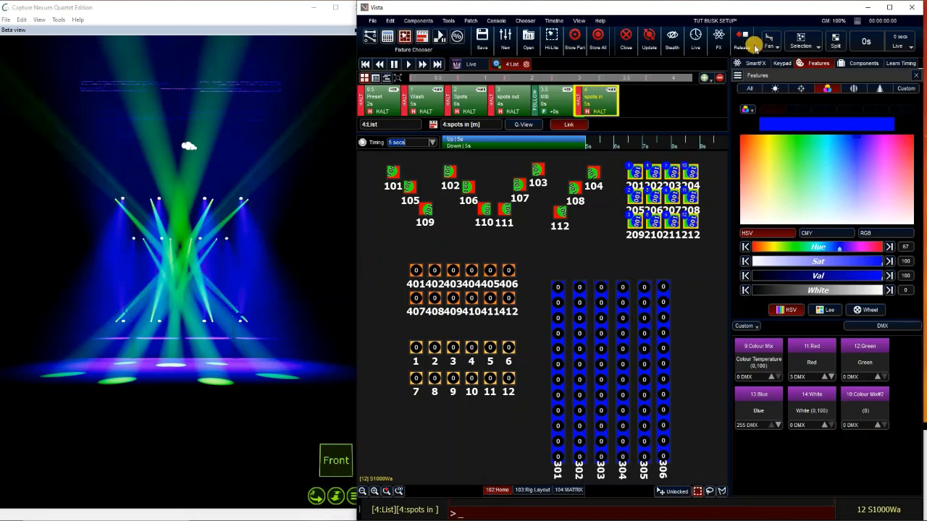
Review the marked features and fixtures in the spots in cue's Move In Black settings
scroll(750, 45, down, 2)
click(751, 45)
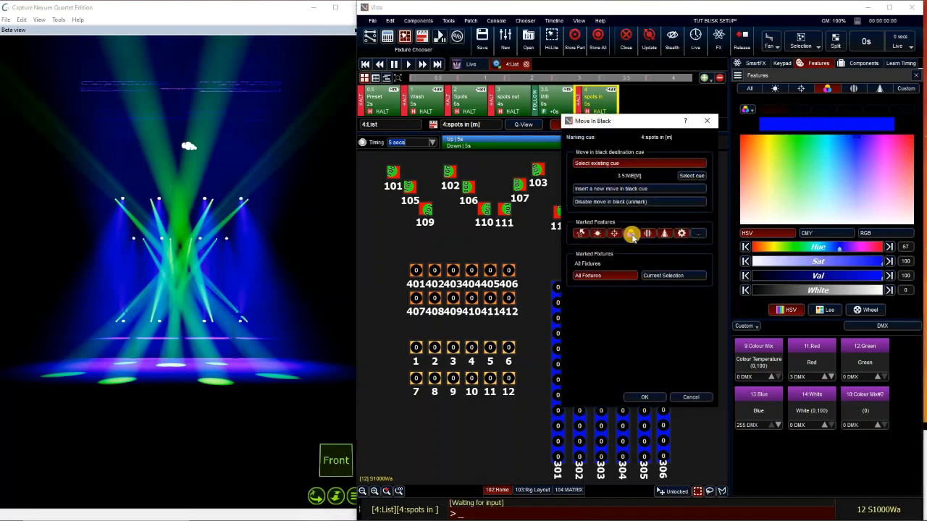
click(652, 396)
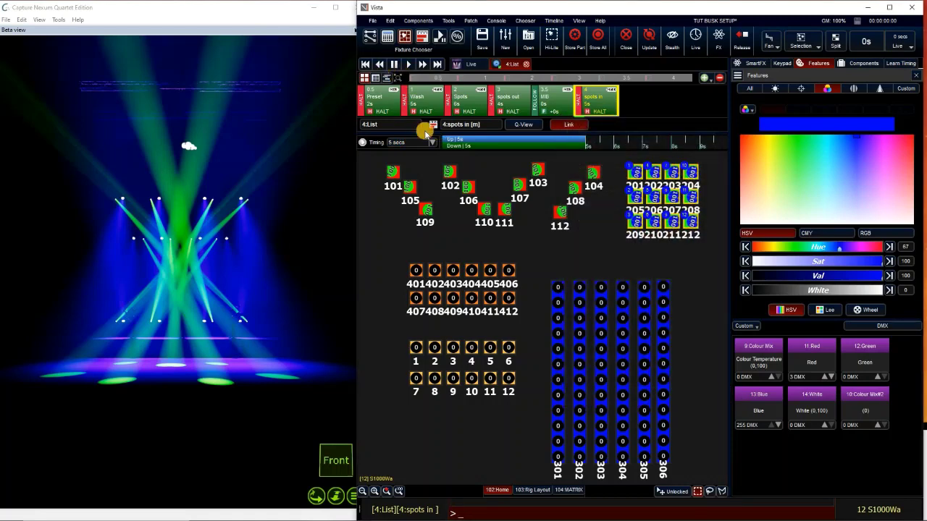
Replay the spots out, MIB and spots in cues to recheck the marked transition
click(409, 63)
click(410, 64)
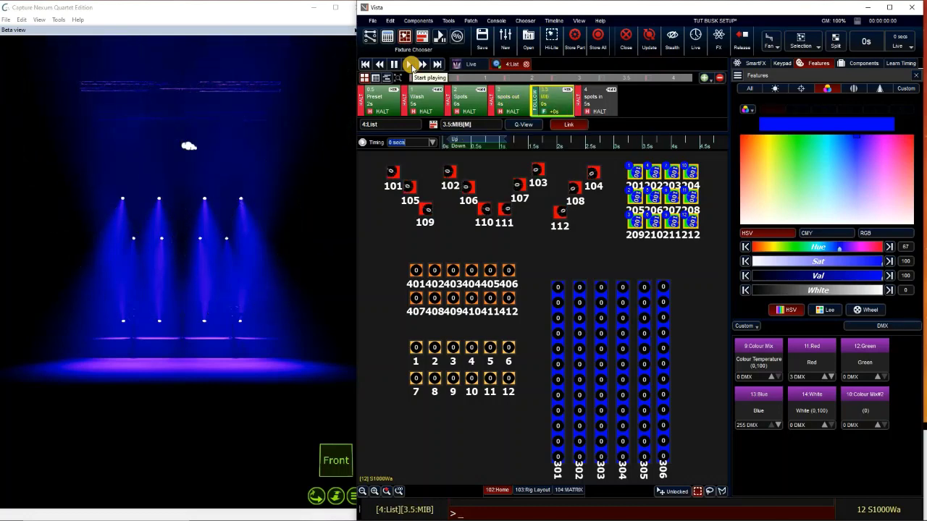
click(410, 64)
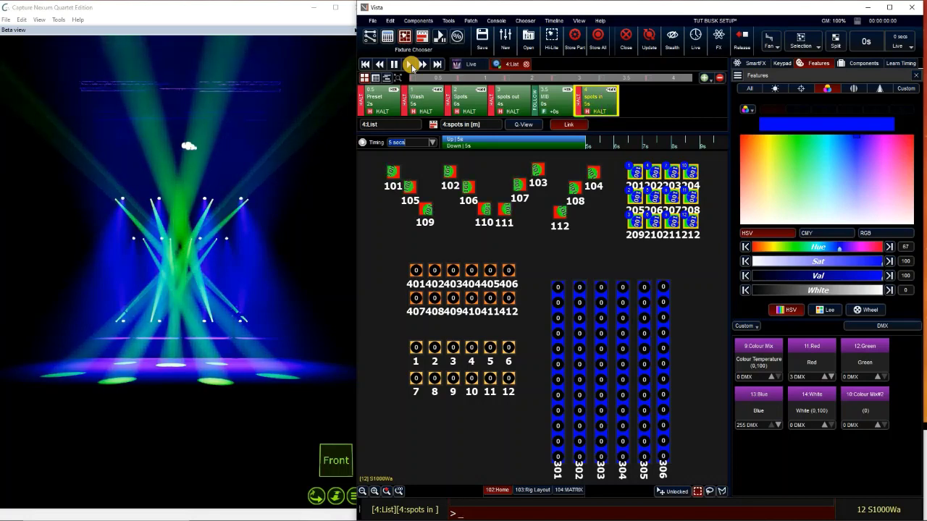
Clear the fixture selection and view the MIB, Wash, Spots and Preset cues in turn
click(599, 212)
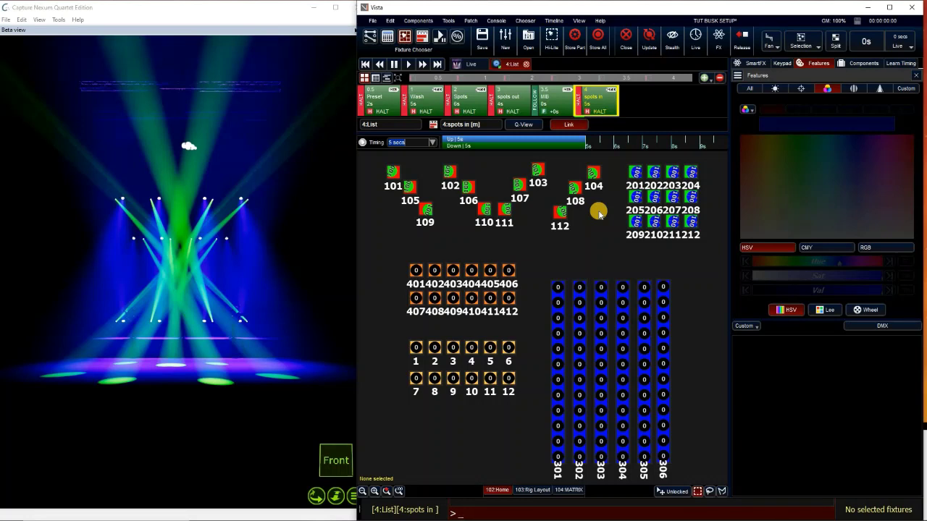
click(554, 107)
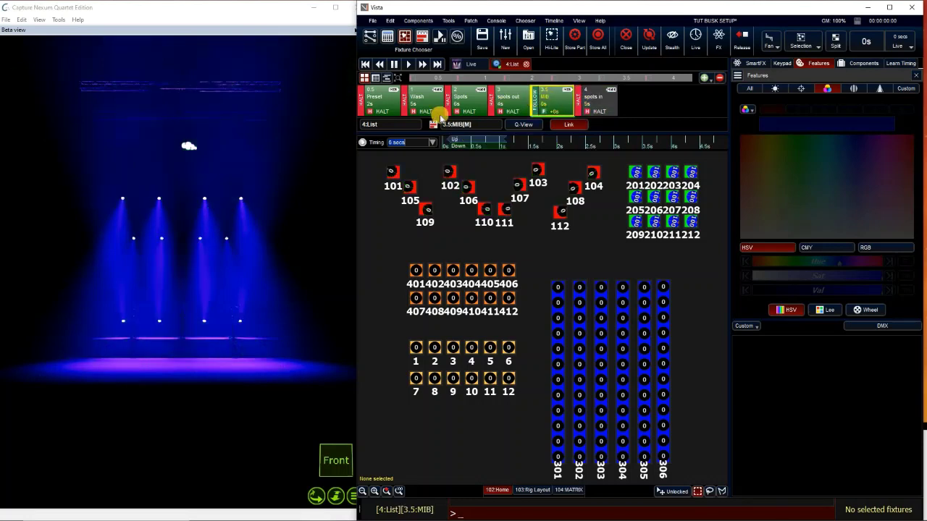
click(417, 108)
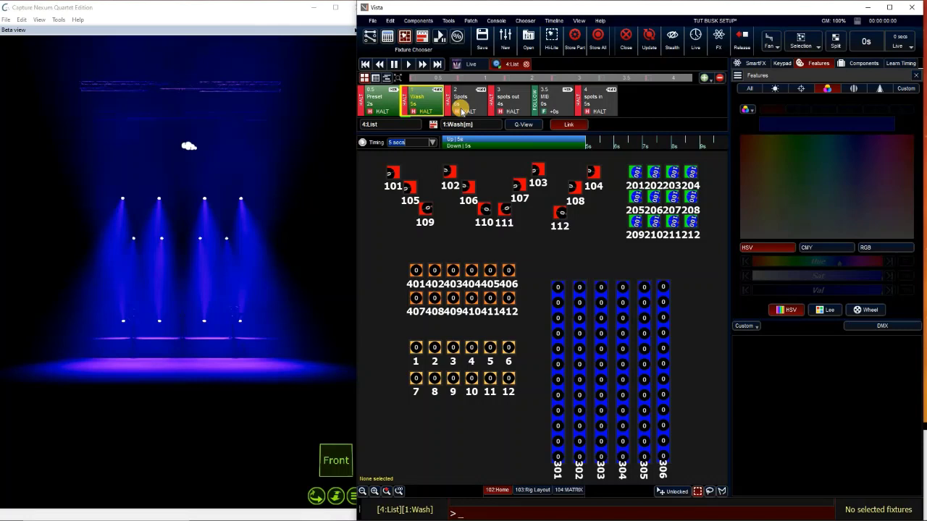
click(461, 110)
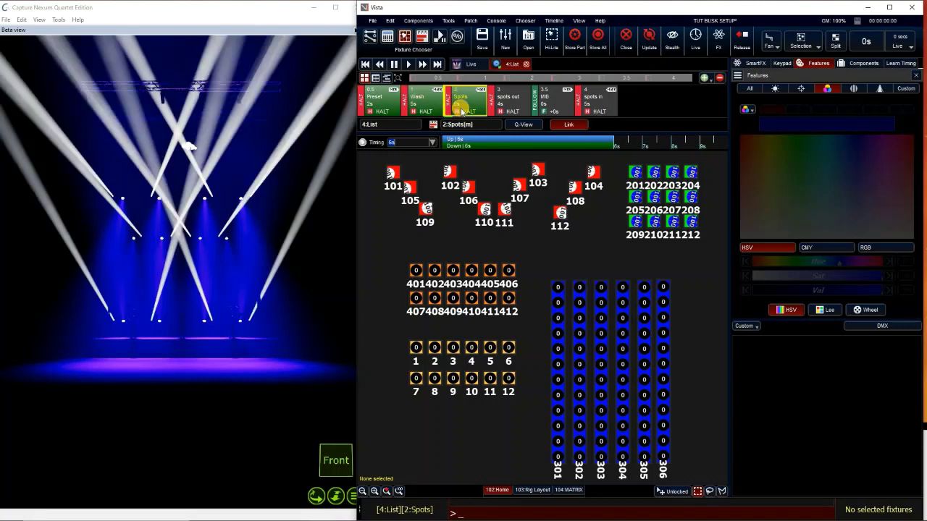
click(394, 98)
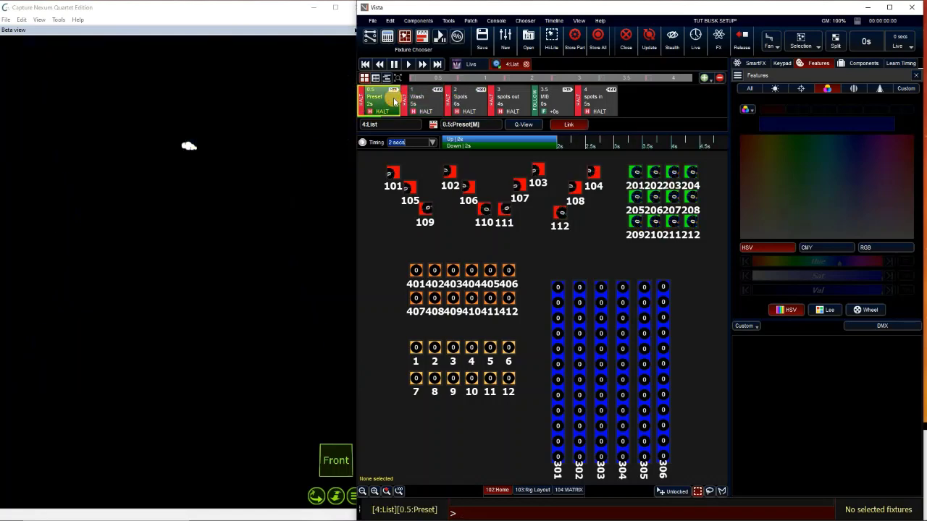
Go to the Spots cue and open its Move In Black settings
click(462, 106)
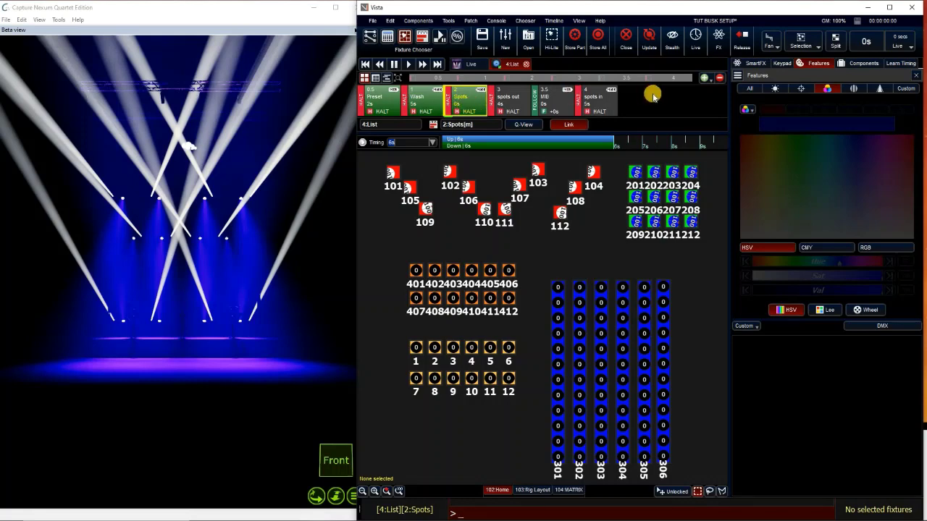
scroll(746, 44, down, 5)
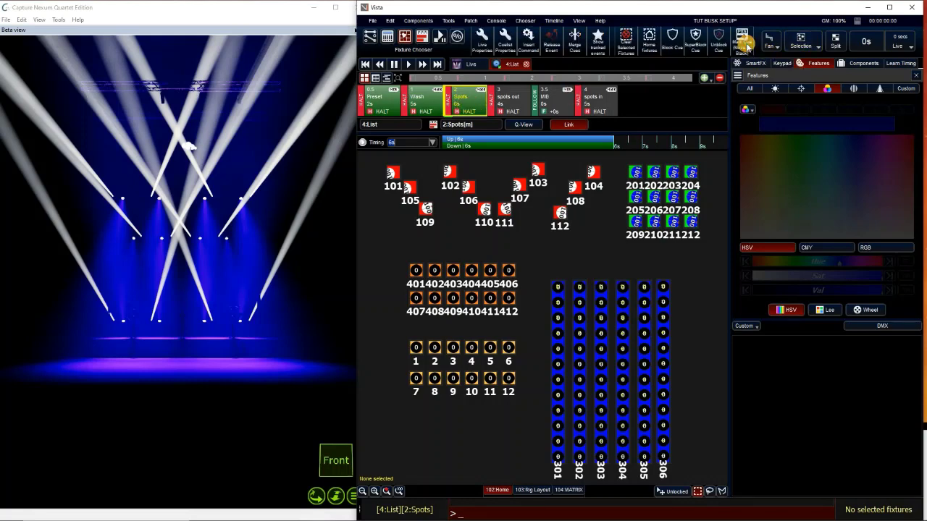
click(744, 41)
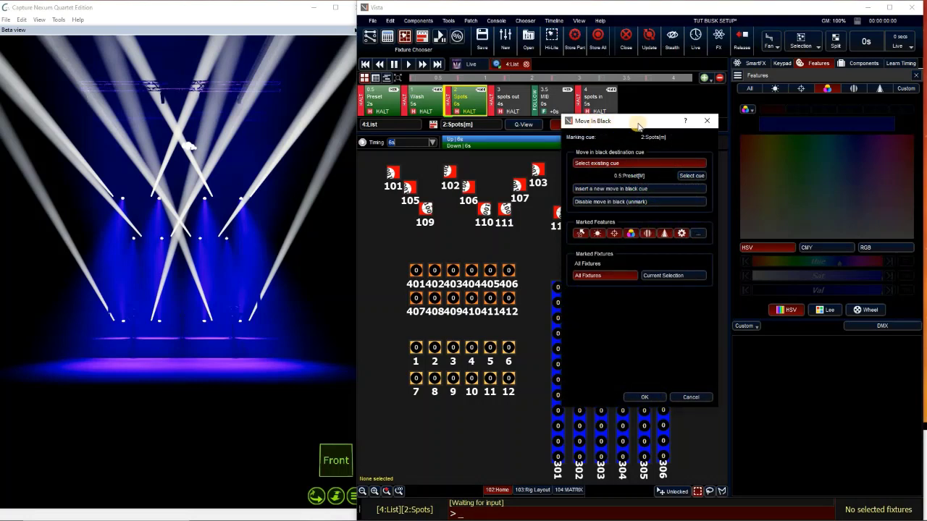